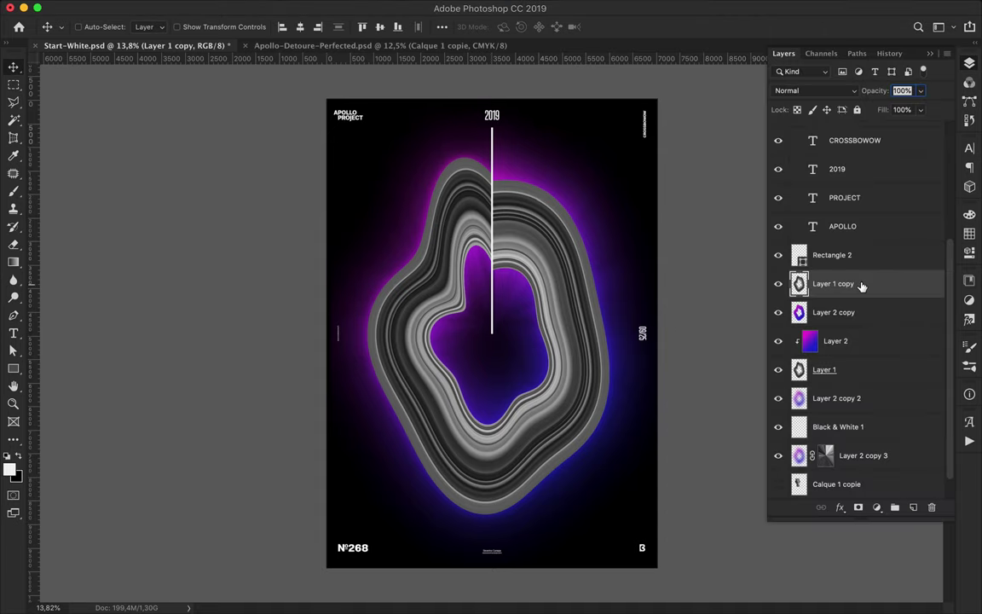
Move Layer 2 copy 4 below copy 3, and add a High Pass ring copy in Color Dodge at 22% fill
{"action": "left_click_drag", "start_coordinate": [854, 295], "coordinate": [860, 438]}
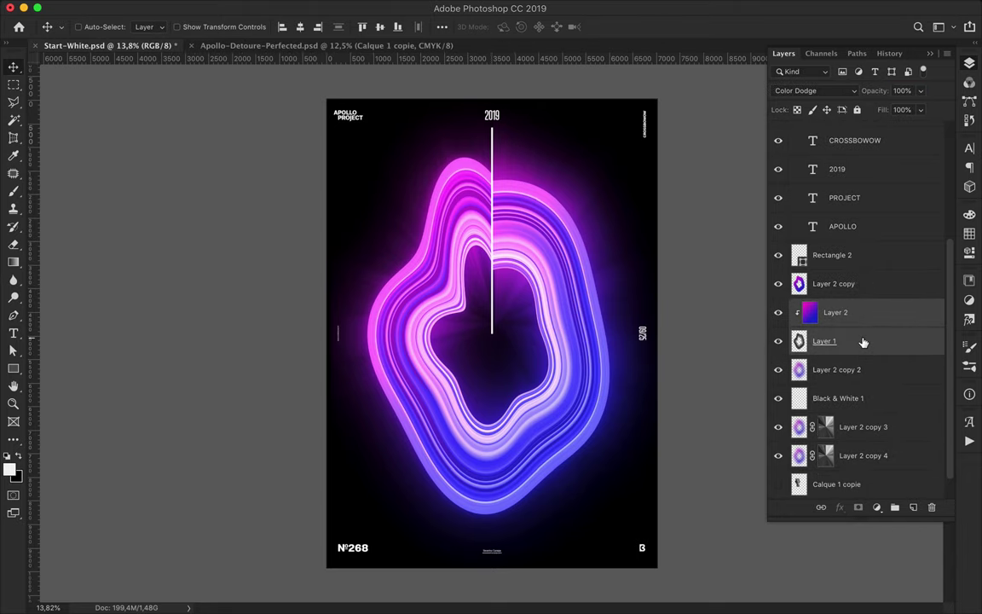
{"action": "left_click", "coordinate": [335, 9]}
{"action": "mouse_move", "coordinate": [345, 286]}
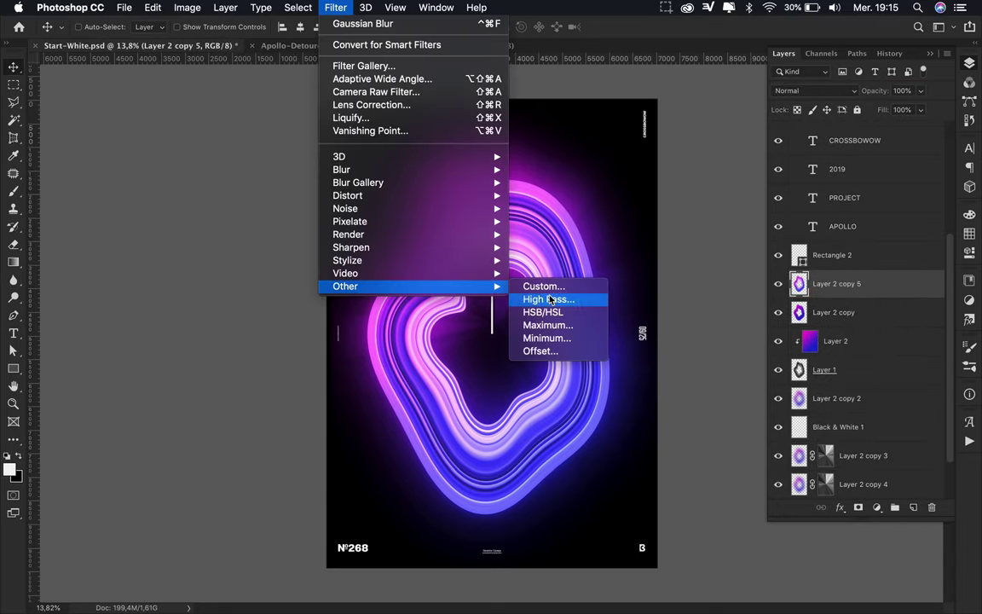
{"action": "left_click", "coordinate": [542, 303]}
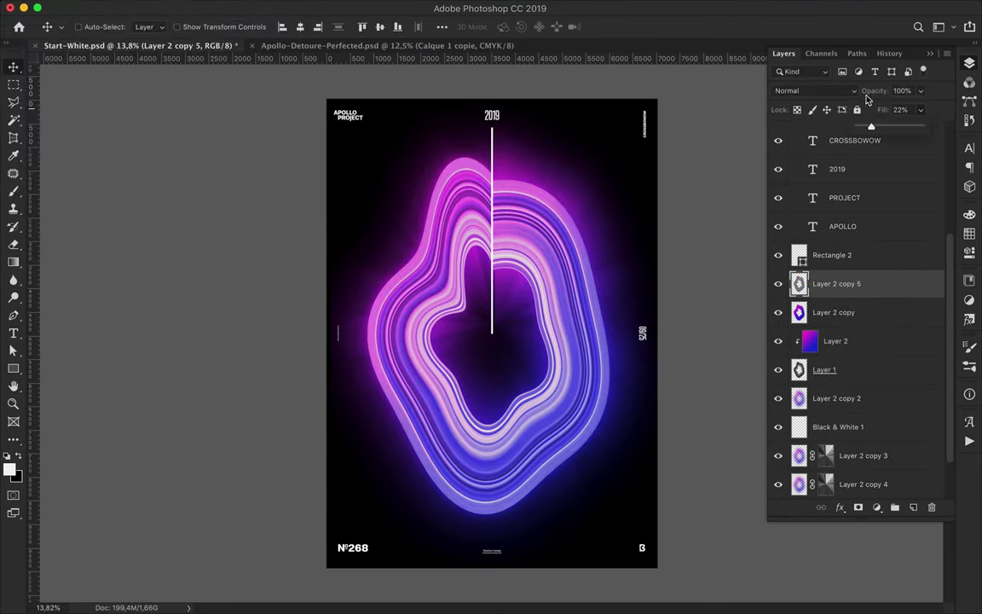
{"action": "left_click", "coordinate": [802, 90]}
{"action": "left_click", "coordinate": [814, 198]}
{"action": "scroll", "coordinate": [919, 406], "scroll_direction": "down", "scroll_amount": 3}
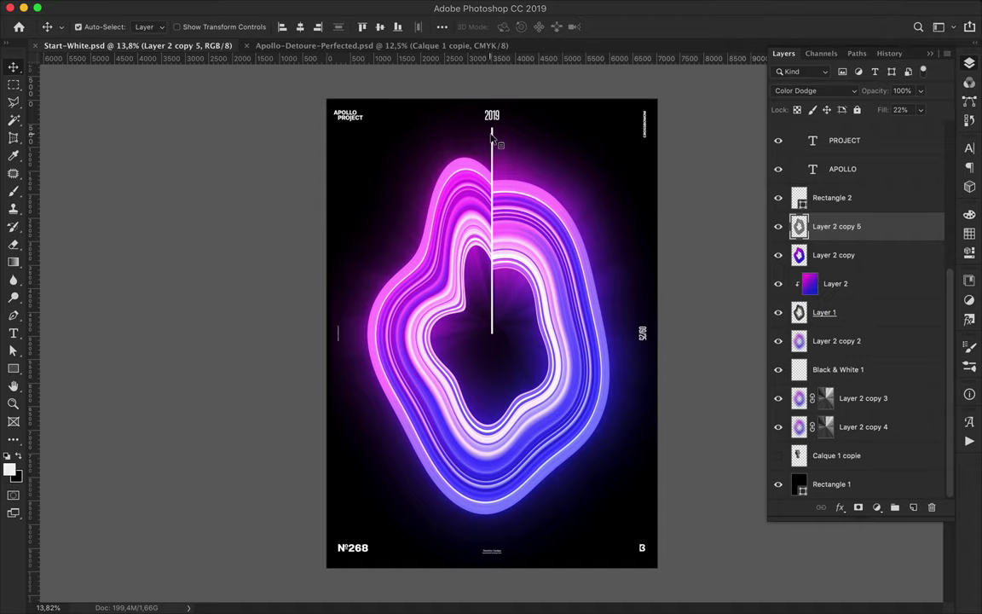
Stretch the white vertical line Rectangle 2 down past the bottom of the ring
{"action": "left_click_drag", "start_coordinate": [492, 136], "coordinate": [492, 162]}
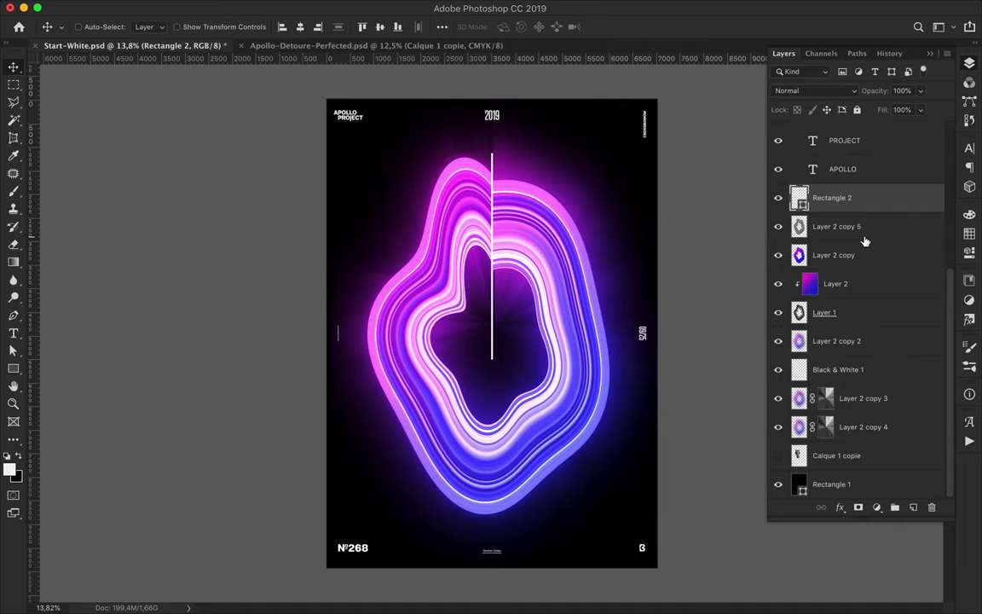
{"action": "key", "text": "ctrl+t"}
{"action": "left_click_drag", "start_coordinate": [491, 379], "coordinate": [491, 393]}
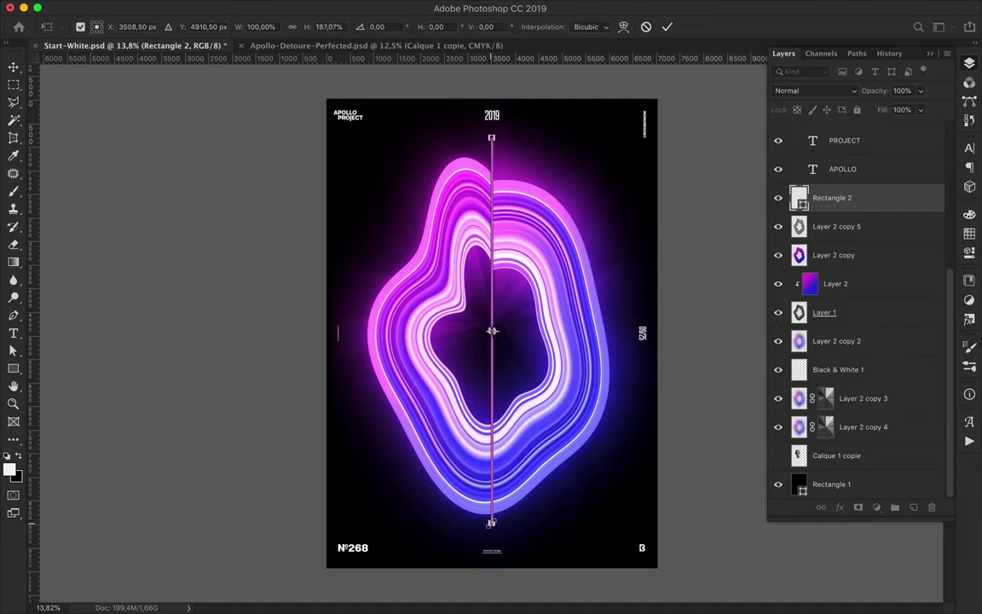
{"action": "key", "text": "Return"}
Erase within the ring's outline selection, then duplicate the black background Rectangle 1
{"action": "key", "text": "ctrl+shift+d"}
{"action": "key", "text": "e"}
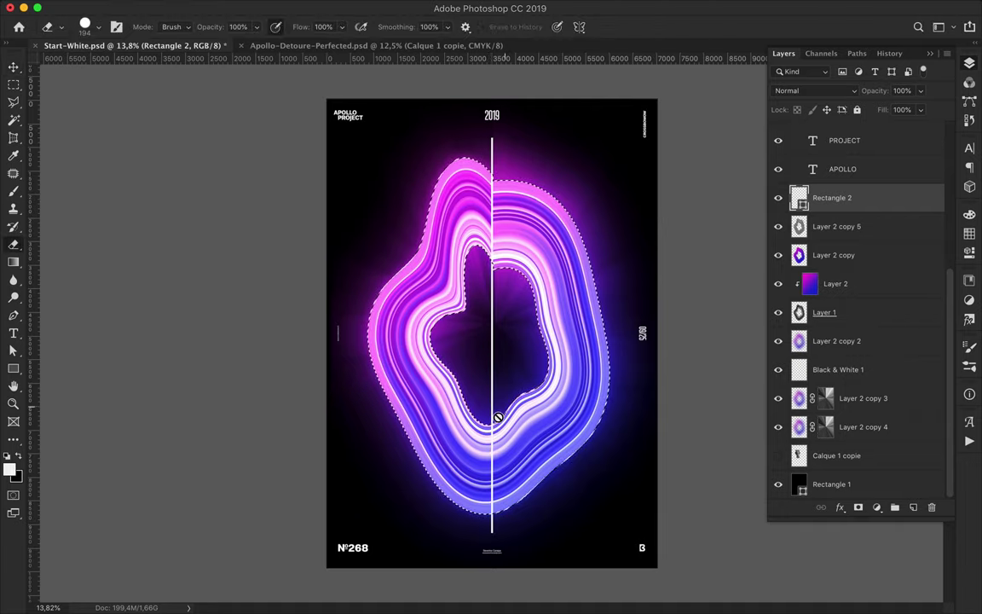
{"action": "key", "text": "ctrl+d"}
{"action": "key", "text": "v"}
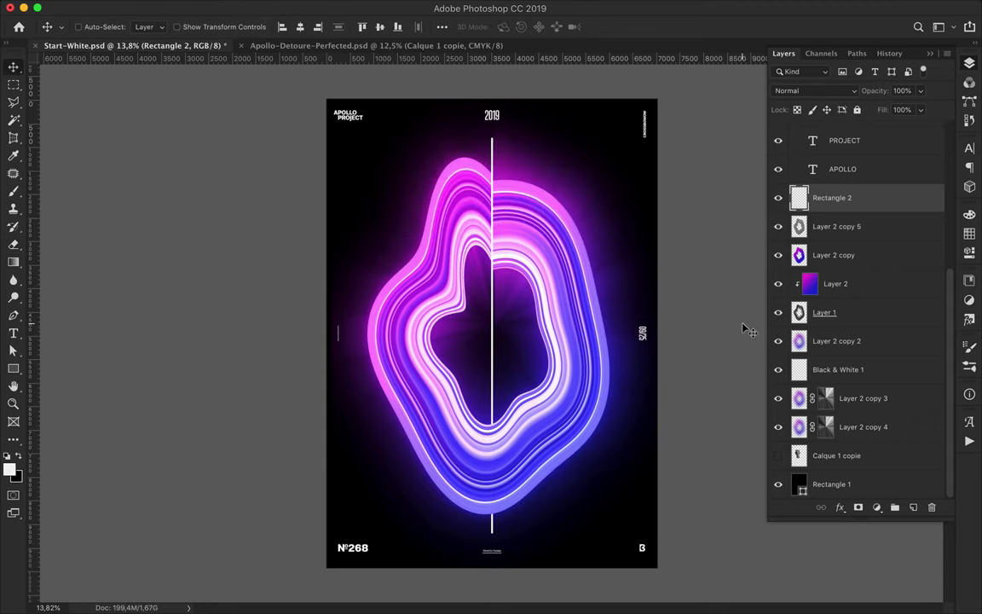
{"action": "left_click", "coordinate": [831, 484]}
{"action": "key", "text": "ctrl+j"}
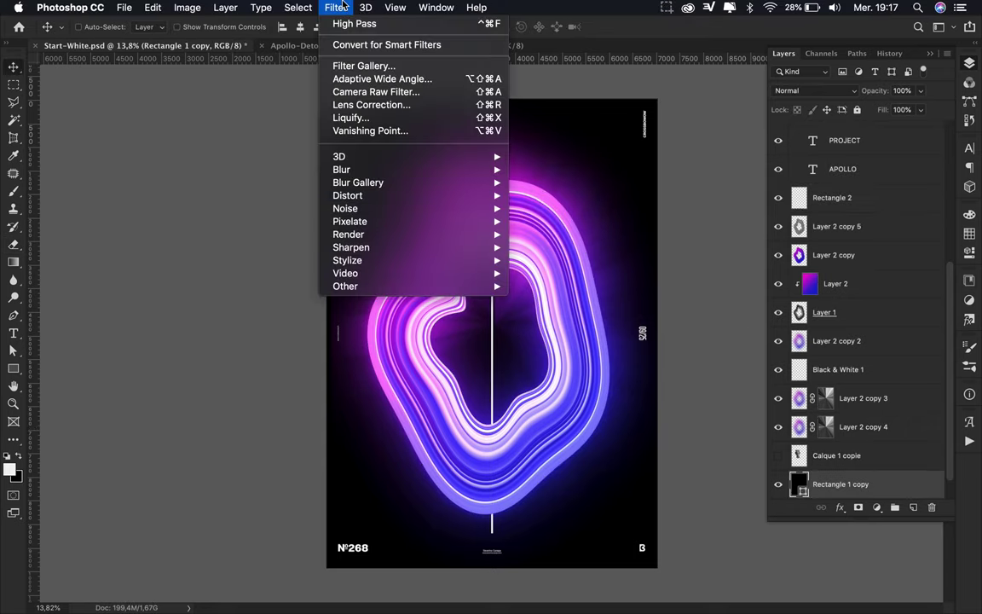
Save, then give Rectangle 1 copy a smart-filter Add Noise of 54.2%, uniform and monochromatic
{"action": "key", "text": "ctrl+s"}
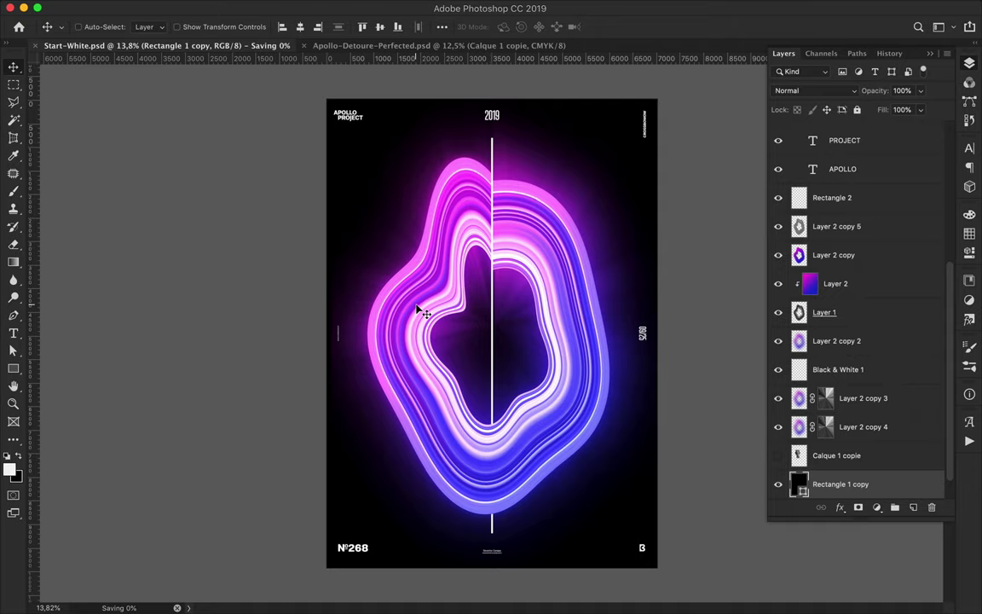
{"action": "left_click", "coordinate": [333, 9]}
{"action": "left_click", "coordinate": [344, 68]}
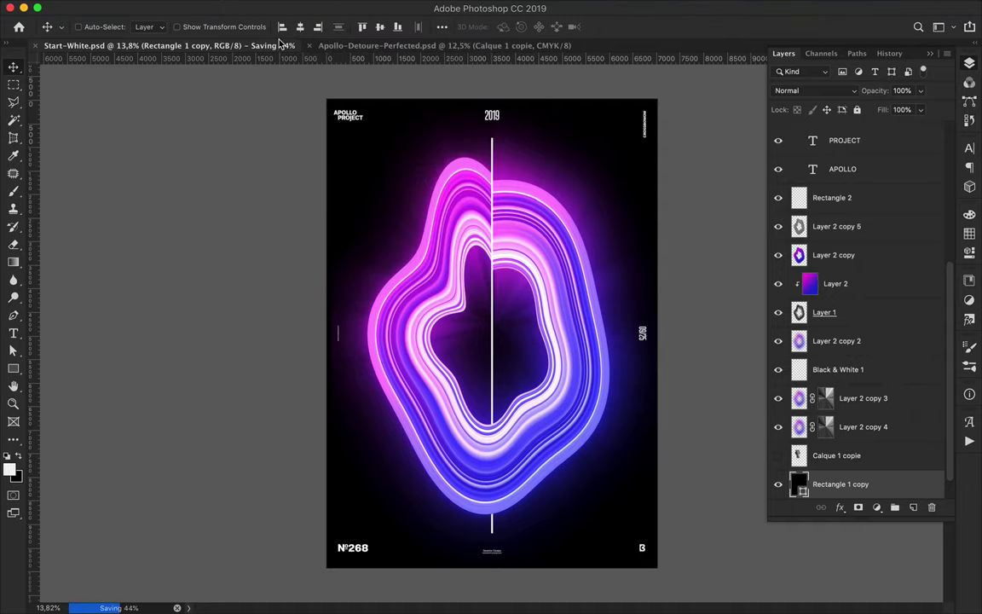
{"action": "left_click", "coordinate": [303, 8]}
{"action": "left_click", "coordinate": [537, 208]}
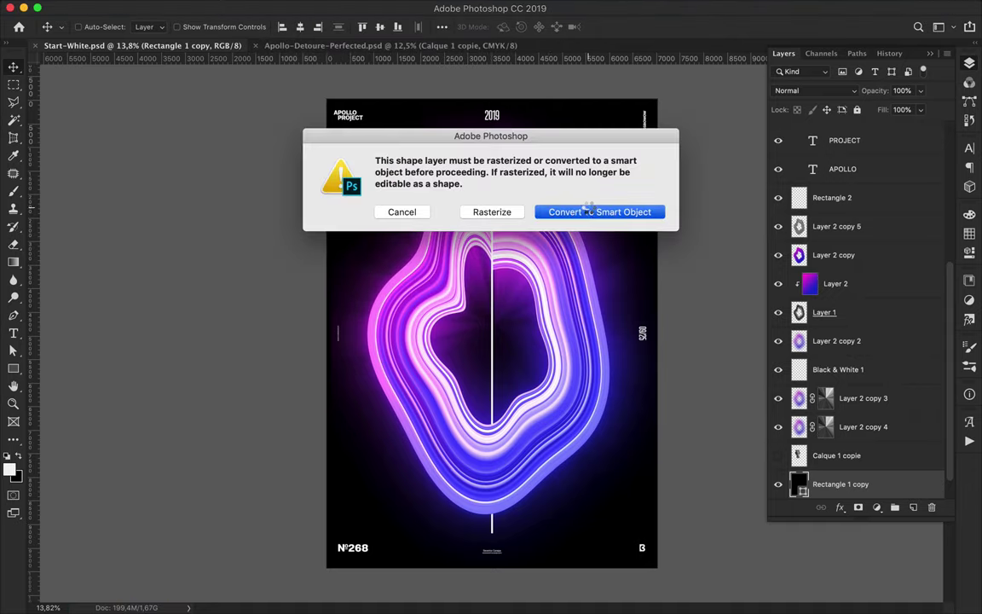
{"action": "left_click", "coordinate": [586, 211]}
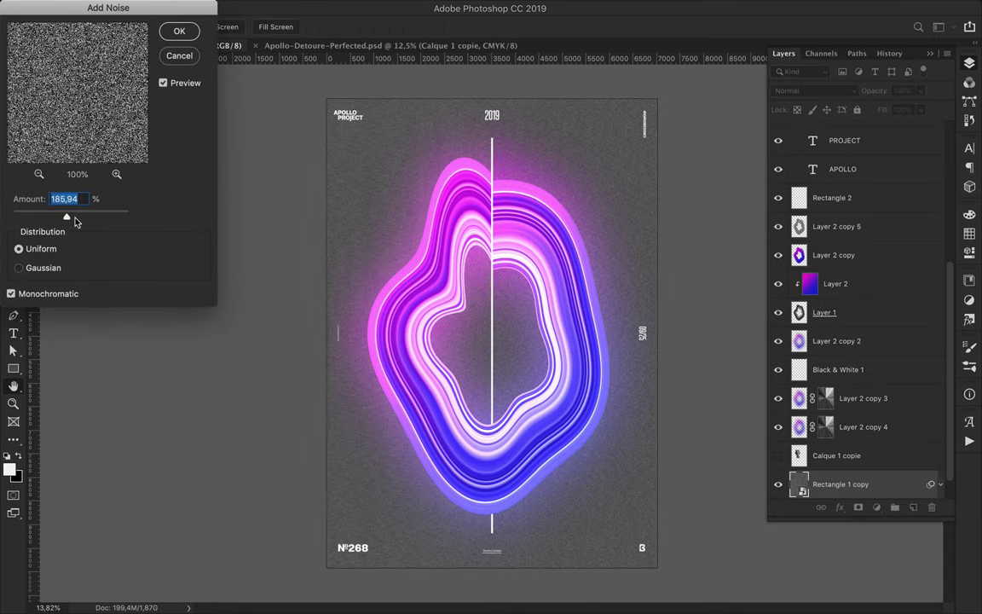
{"action": "left_click_drag", "start_coordinate": [51, 213], "coordinate": [25, 219]}
{"action": "left_click", "coordinate": [179, 31]}
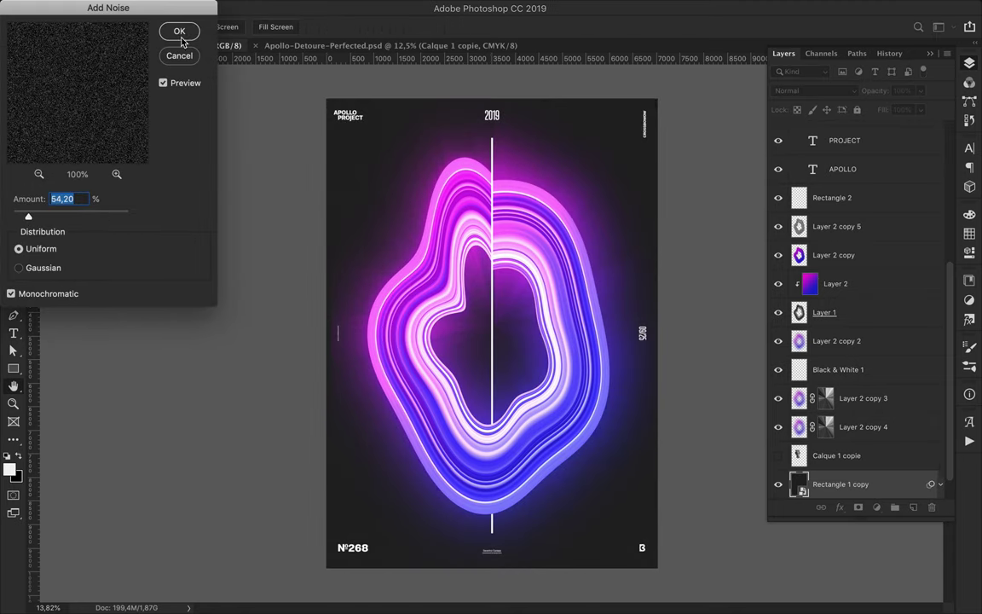
{"action": "scroll", "coordinate": [494, 132], "scroll_direction": "up", "scroll_amount": 3}
{"action": "scroll", "coordinate": [495, 137], "scroll_direction": "up", "scroll_amount": 2}
{"action": "scroll", "coordinate": [495, 135], "scroll_direction": "up", "scroll_amount": 2}
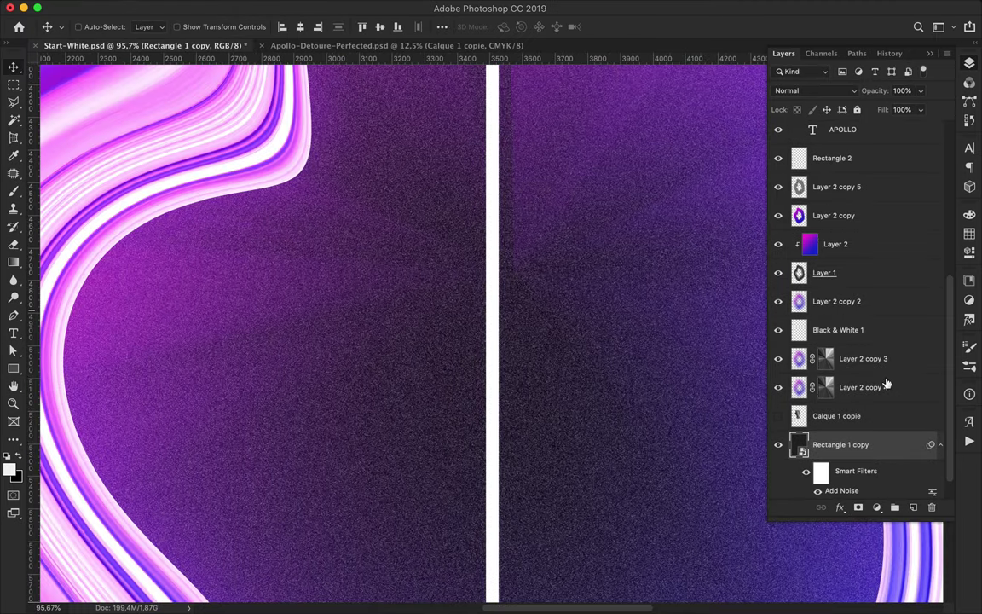
Add a Levels 1 adjustment with black input 133 and white input 153
{"action": "left_click", "coordinate": [877, 508]}
{"action": "left_click", "coordinate": [879, 587]}
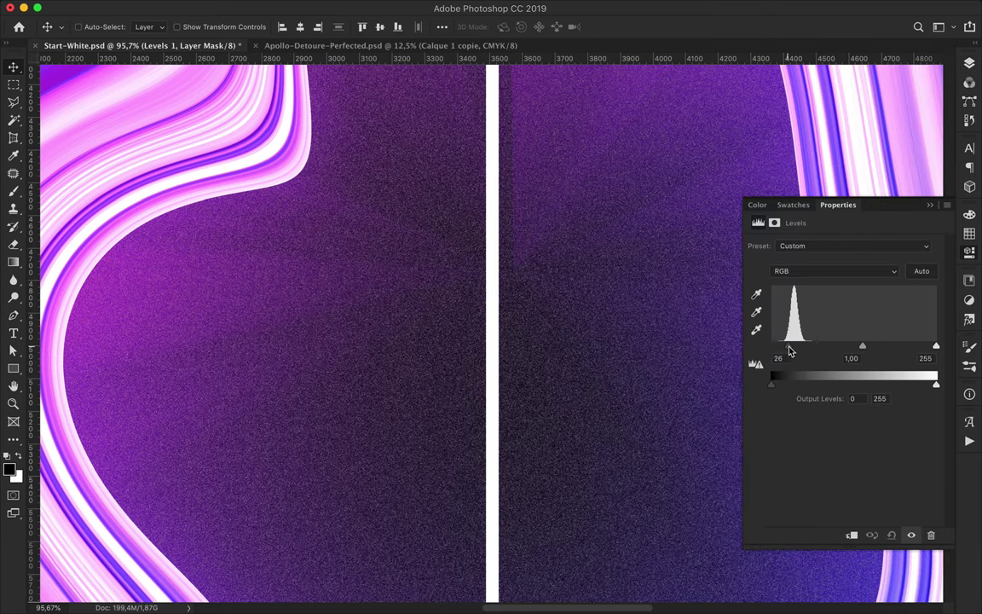
{"action": "left_click_drag", "start_coordinate": [789, 349], "coordinate": [820, 353]}
{"action": "mouse_move", "coordinate": [937, 346]}
{"action": "left_mouse_down"}
{"action": "mouse_move", "coordinate": [836, 352]}
{"action": "mouse_move", "coordinate": [860, 350]}
{"action": "left_mouse_up"}
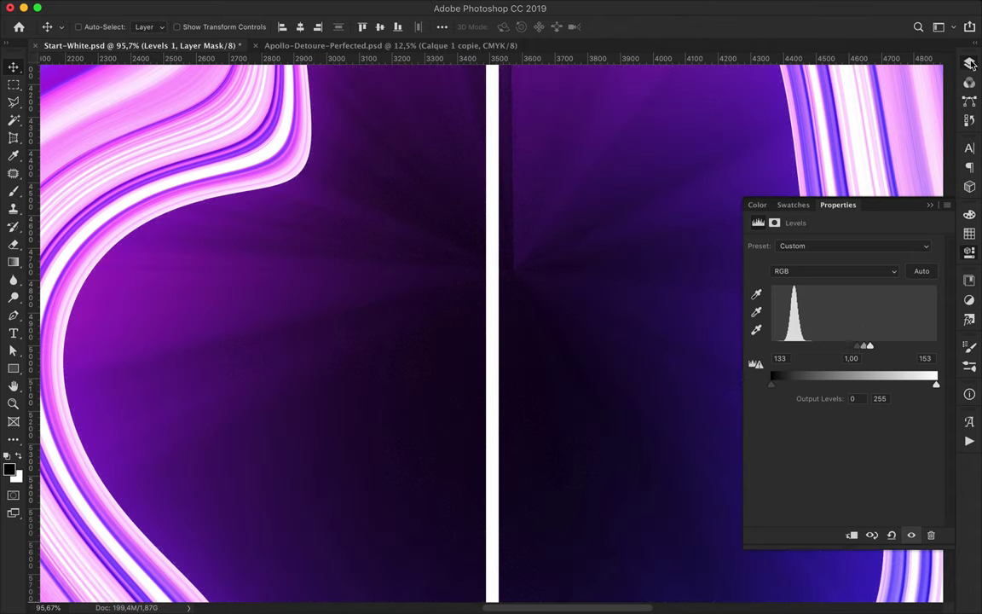
{"action": "left_click", "coordinate": [971, 64]}
{"action": "scroll", "coordinate": [862, 409], "scroll_direction": "up", "scroll_amount": 3}
{"action": "key", "text": "ctrl+0"}
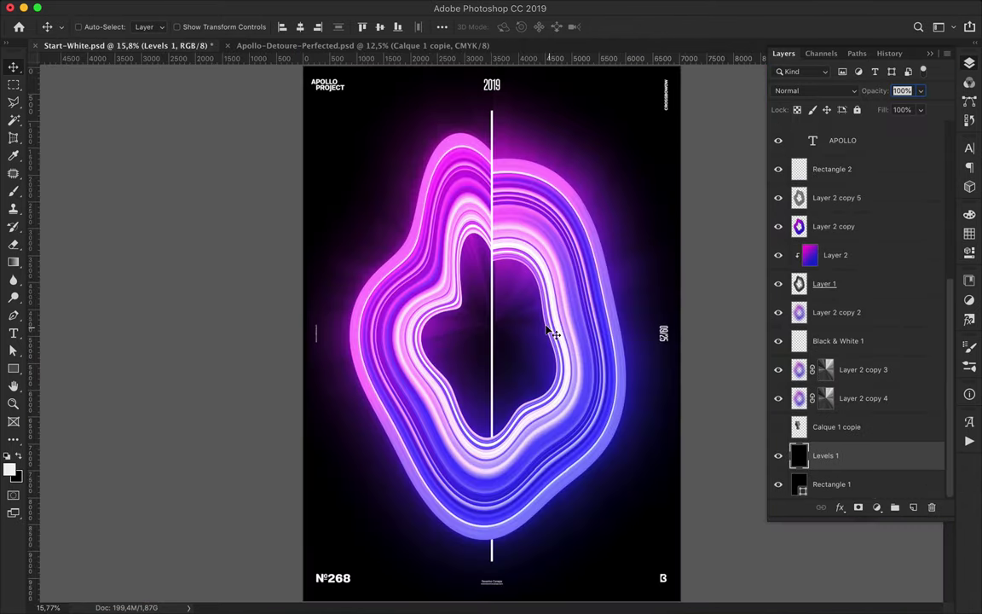
Duplicate Layer 2 copy 3 and apply a 106 px Gaussian Blur to the copy
{"action": "left_click_drag", "start_coordinate": [864, 369], "coordinate": [863, 372]}
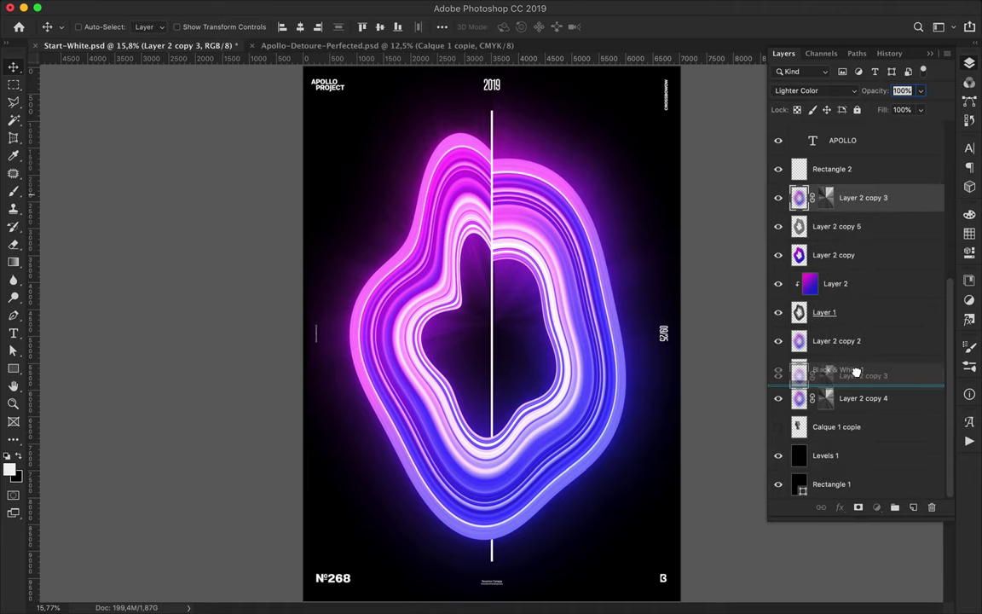
{"action": "left_click_drag", "start_coordinate": [840, 226], "coordinate": [852, 184]}
{"action": "left_click", "coordinate": [336, 7]}
{"action": "mouse_move", "coordinate": [342, 170]}
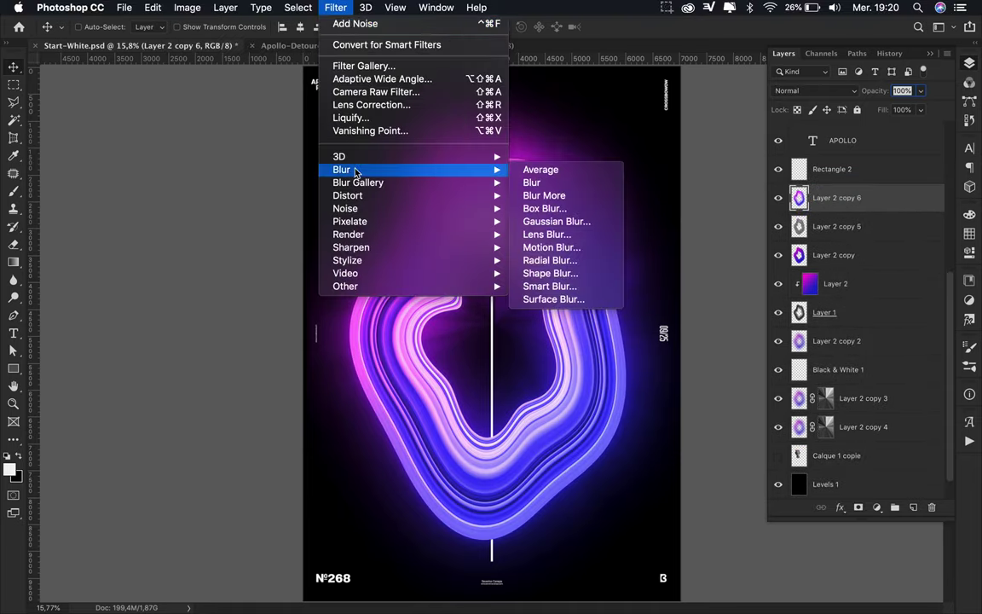
{"action": "left_click", "coordinate": [599, 219]}
{"action": "left_click_drag", "start_coordinate": [682, 320], "coordinate": [694, 320]}
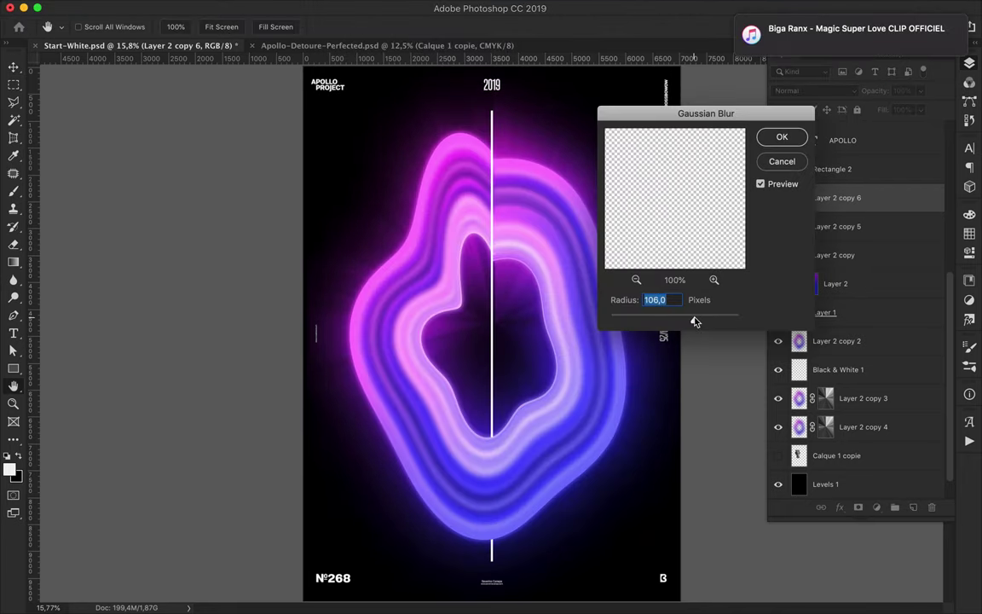
{"action": "key", "text": "Return"}
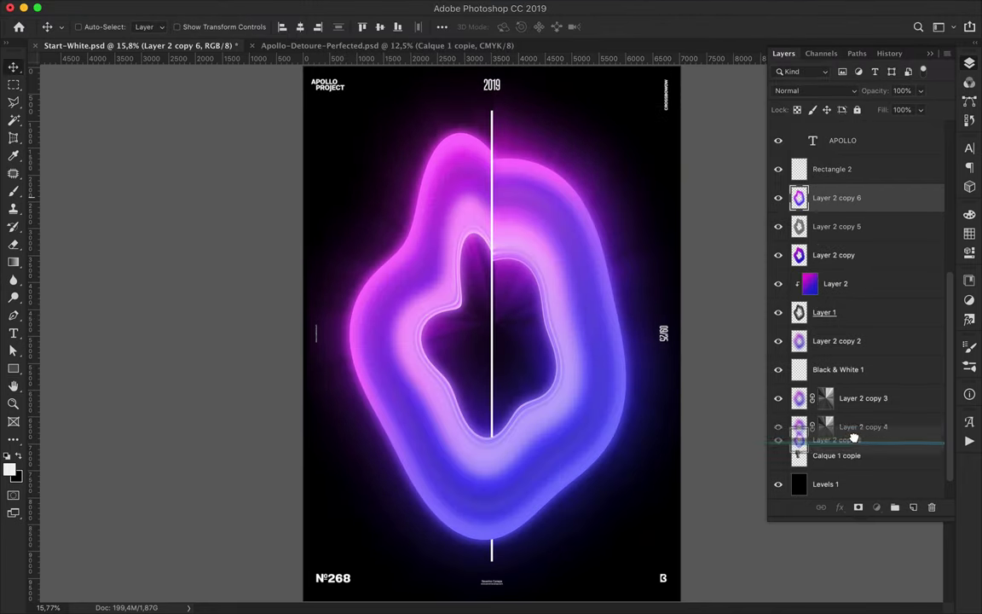
Place the blurred copy below Layer 2 copy 4 in Linear Dodge (Add), and save
{"action": "left_click_drag", "start_coordinate": [872, 202], "coordinate": [856, 442]}
{"action": "left_click", "coordinate": [816, 90]}
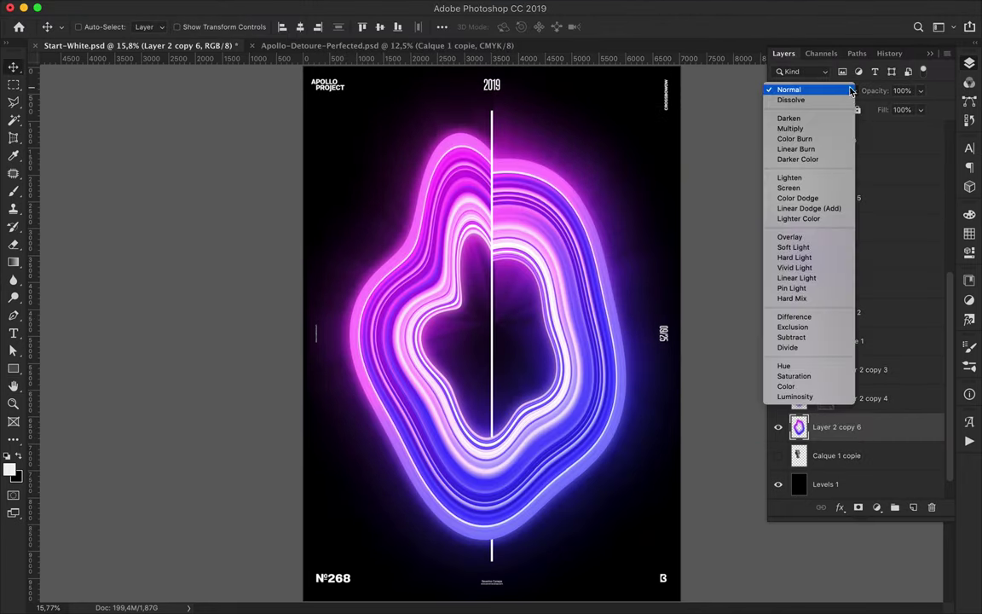
{"action": "left_click", "coordinate": [819, 211]}
{"action": "scroll", "coordinate": [538, 270], "scroll_direction": "down", "scroll_amount": 1}
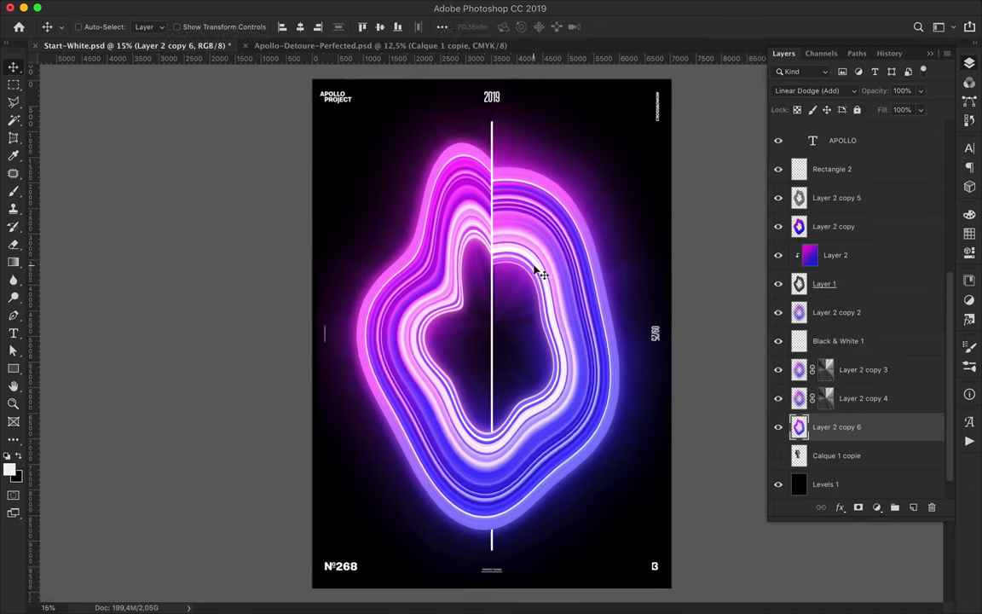
{"action": "key", "text": "ctrl+s"}
Copy a thin vertical strip of the statue to a new layer and stretch it full width
{"action": "left_click", "coordinate": [669, 11]}
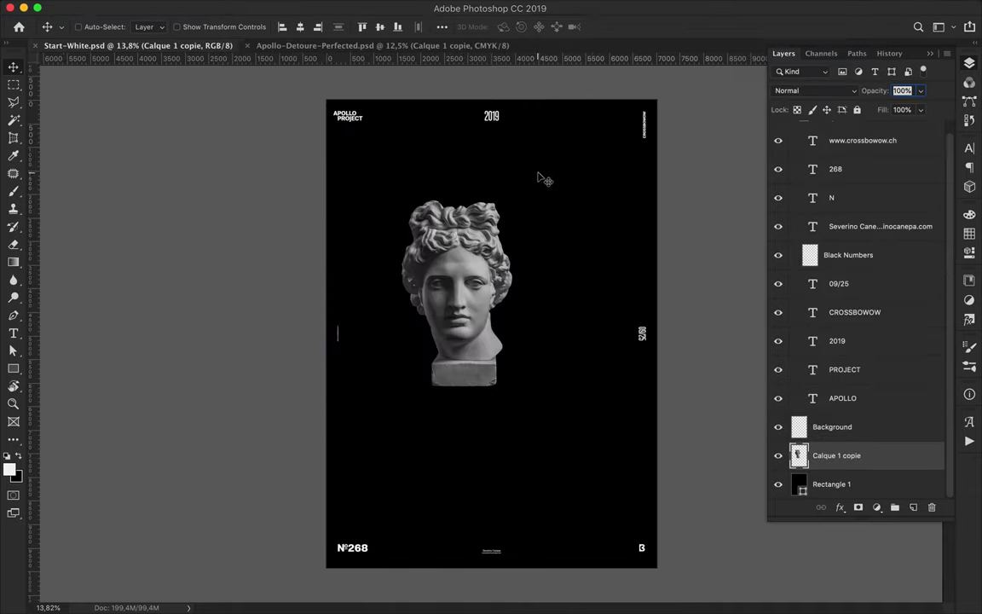
{"action": "key", "text": "m"}
{"action": "left_click_drag", "start_coordinate": [403, 213], "coordinate": [421, 378]}
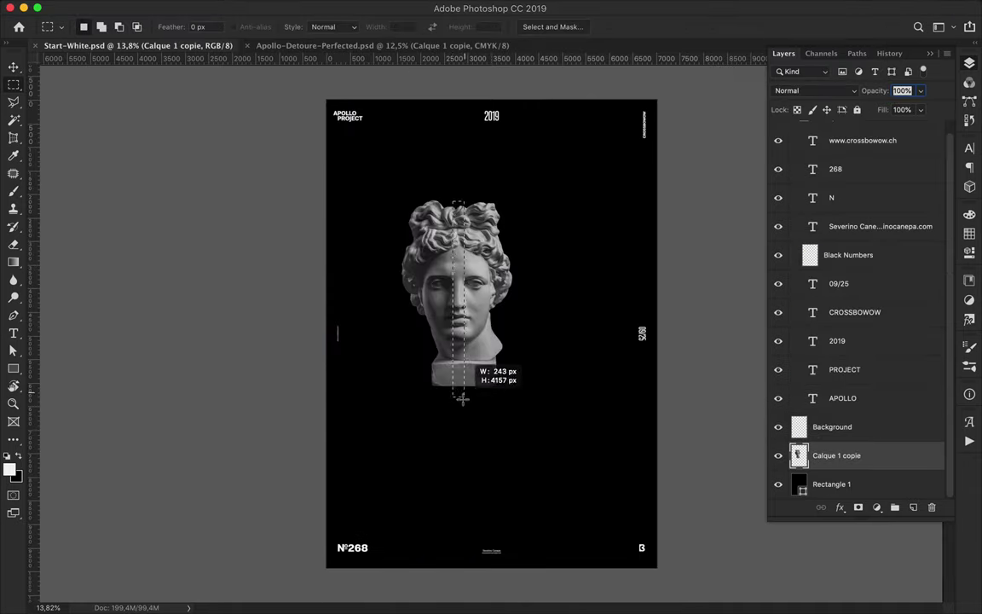
{"action": "key", "text": "ctrl+f"}
{"action": "key", "text": "Escape"}
{"action": "key", "text": "ctrl+j"}
{"action": "key", "text": "ctrl+t"}
{"action": "mouse_move", "coordinate": [422, 295]}
{"action": "left_mouse_down"}
{"action": "mouse_move", "coordinate": [655, 295]}
{"action": "mouse_move", "coordinate": [328, 295]}
{"action": "left_mouse_up"}
{"action": "key", "text": "Return"}
{"action": "key", "text": "v"}
Choose the Wave distortion for the streak layer, backing out of Twirl
{"action": "left_click", "coordinate": [333, 8]}
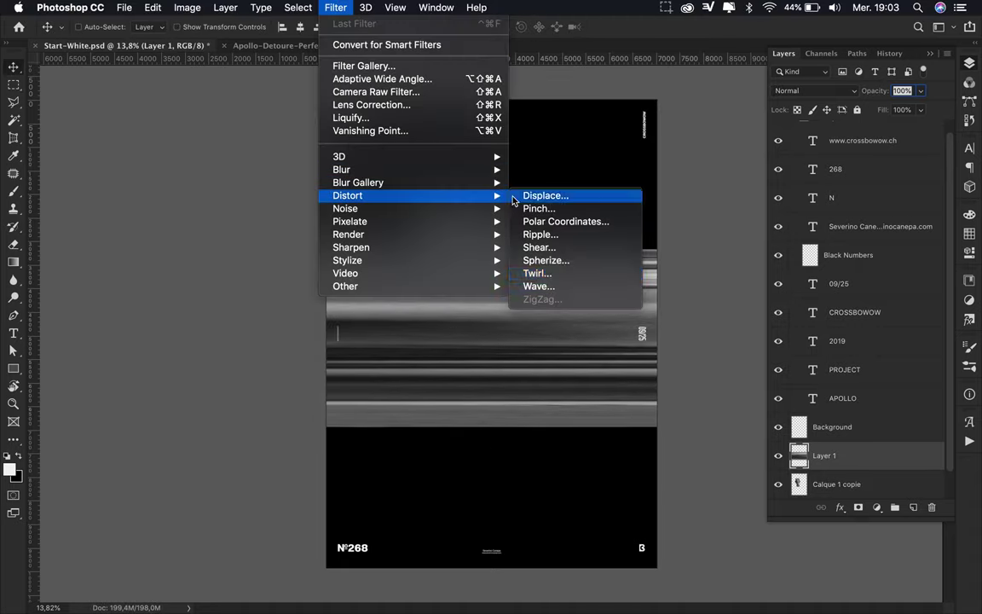
{"action": "left_click", "coordinate": [478, 285]}
{"action": "left_click", "coordinate": [587, 180]}
{"action": "left_click", "coordinate": [404, 8]}
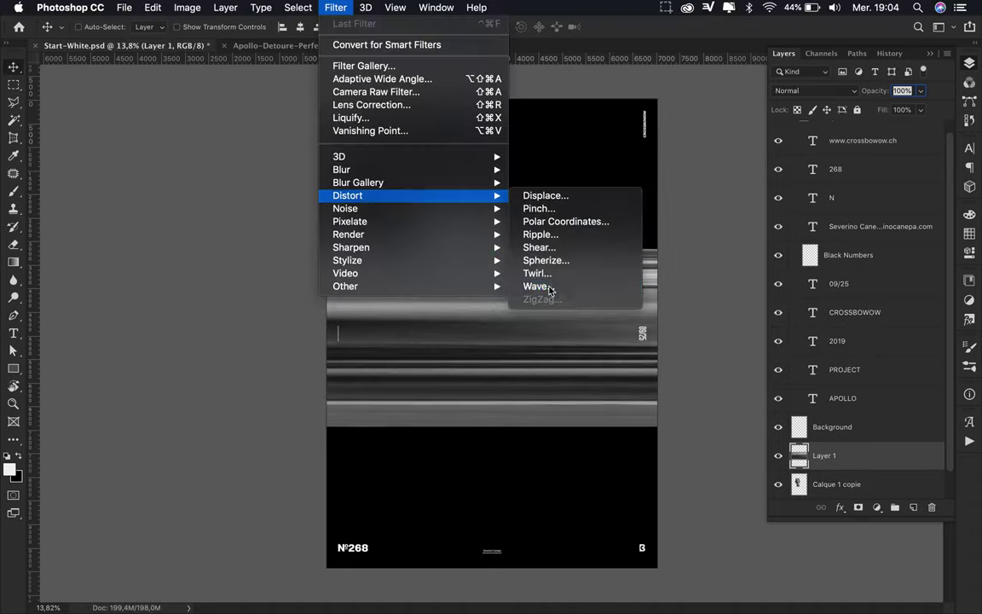
{"action": "left_click", "coordinate": [549, 288]}
Set the Wave amplitude, wavelength and scale ranges and apply the large grey waves
{"action": "left_click_drag", "start_coordinate": [604, 286], "coordinate": [627, 287]}
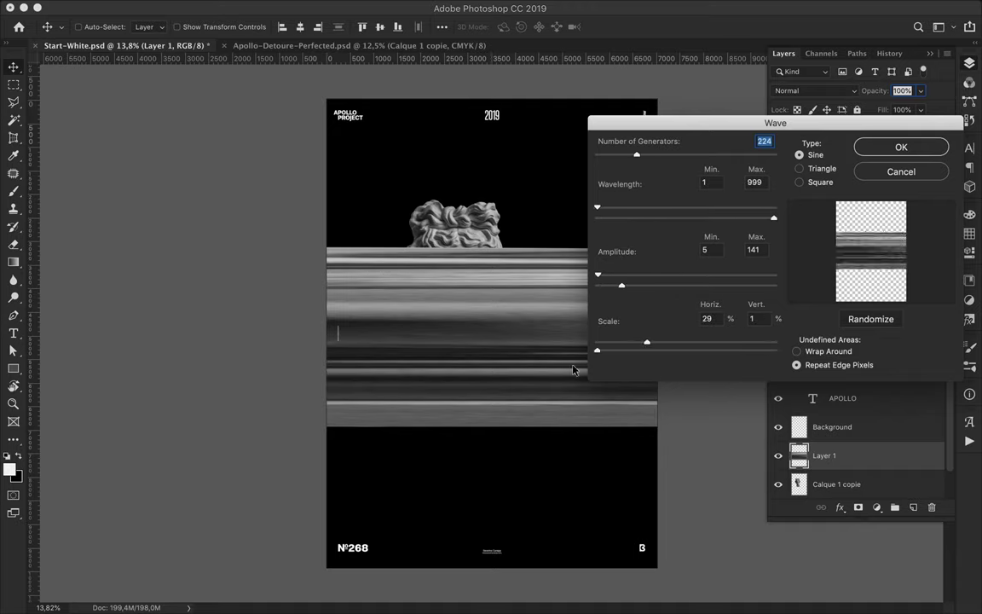
{"action": "left_click_drag", "start_coordinate": [636, 207], "coordinate": [710, 207]}
{"action": "left_click_drag", "start_coordinate": [774, 218], "coordinate": [745, 218]}
{"action": "left_click_drag", "start_coordinate": [647, 342], "coordinate": [620, 342]}
{"action": "left_click_drag", "start_coordinate": [774, 350], "coordinate": [707, 350]}
{"action": "left_click_drag", "start_coordinate": [601, 276], "coordinate": [624, 286]}
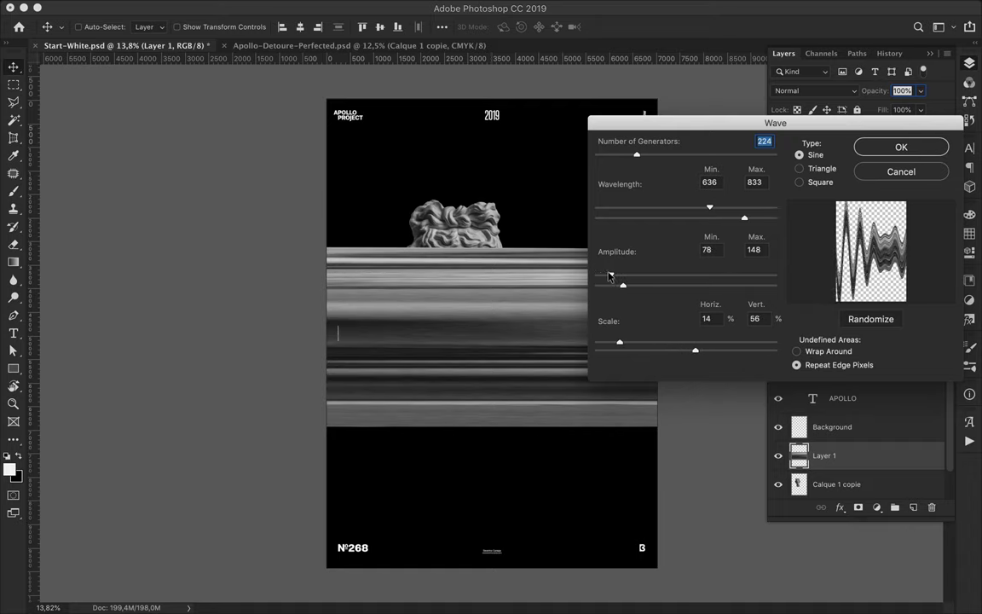
{"action": "key", "text": "Return"}
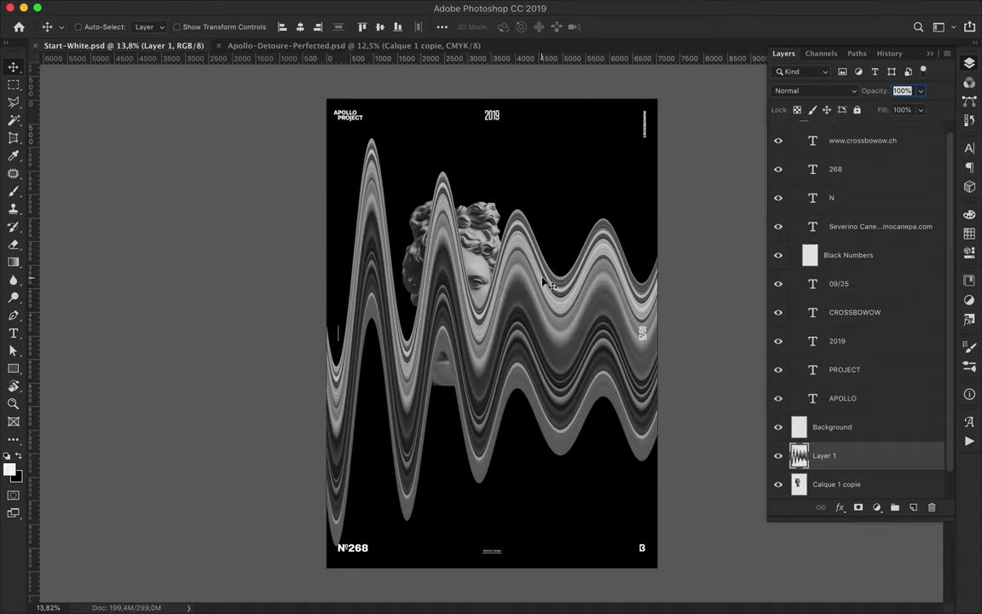
{"action": "left_click", "coordinate": [335, 8]}
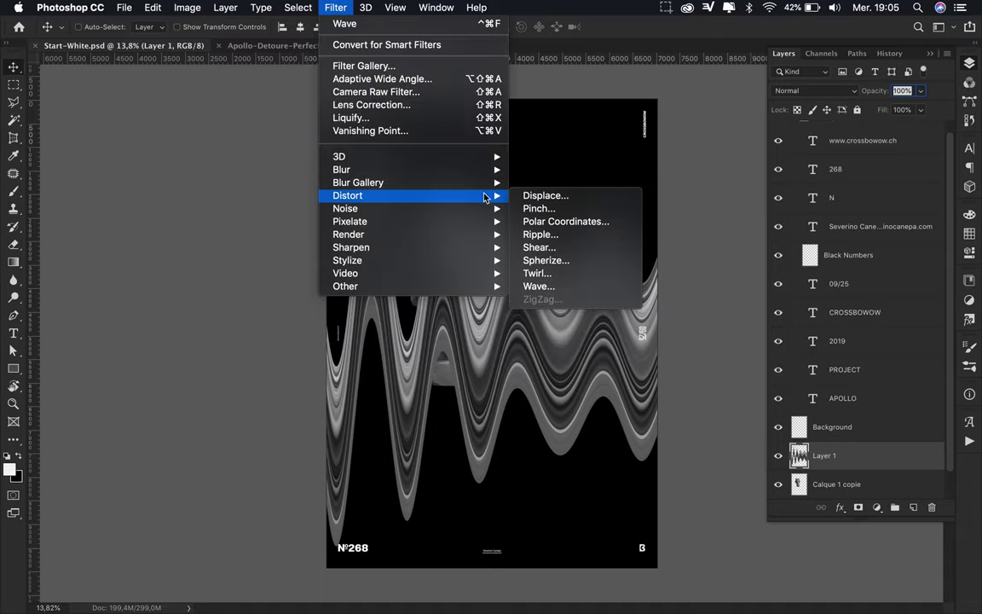
Apply Polar Coordinates (Rectangular to Polar) and a shorter-wavelength Wave to form a rippled ring
{"action": "left_click", "coordinate": [555, 221]}
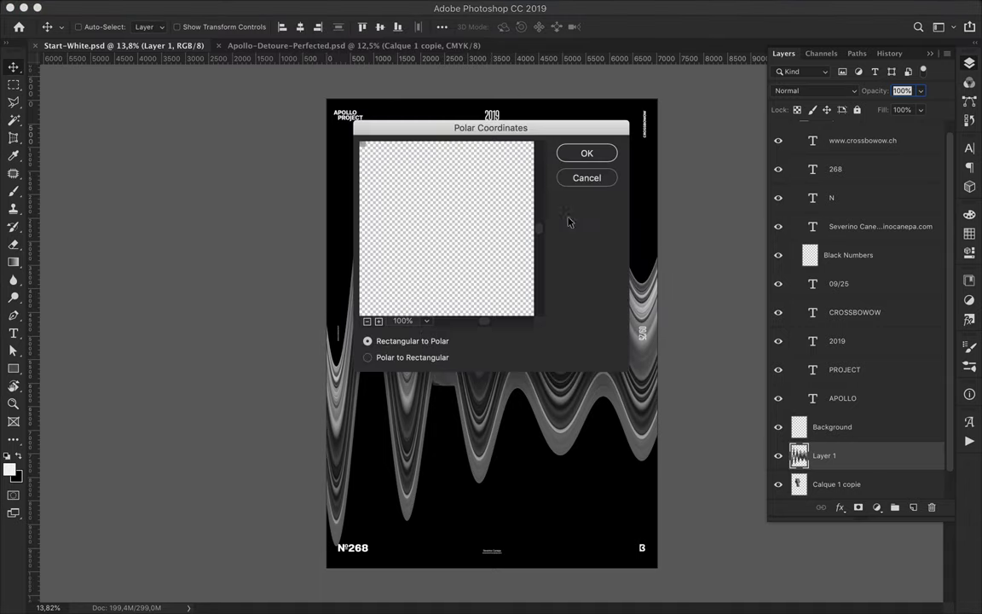
{"action": "left_click", "coordinate": [367, 341]}
{"action": "left_click", "coordinate": [586, 153]}
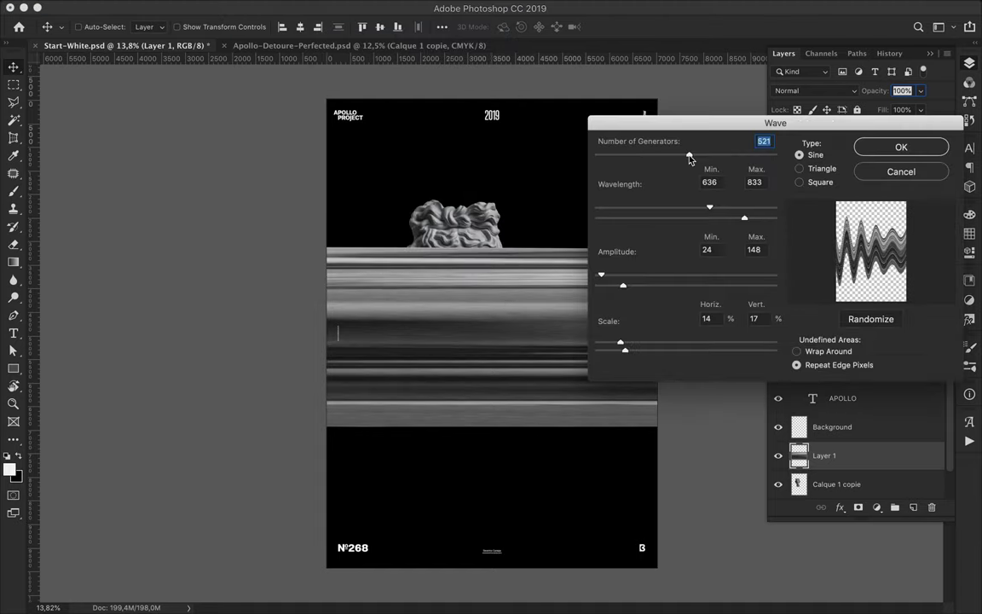
{"action": "left_click_drag", "start_coordinate": [711, 210], "coordinate": [692, 219]}
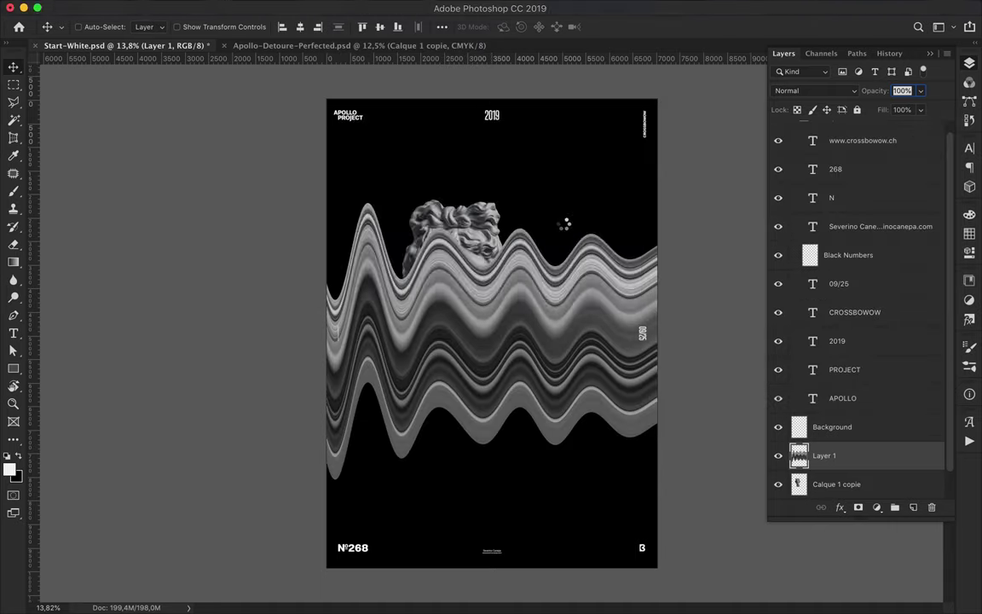
{"action": "left_click", "coordinate": [366, 322]}
{"action": "left_click", "coordinate": [587, 153]}
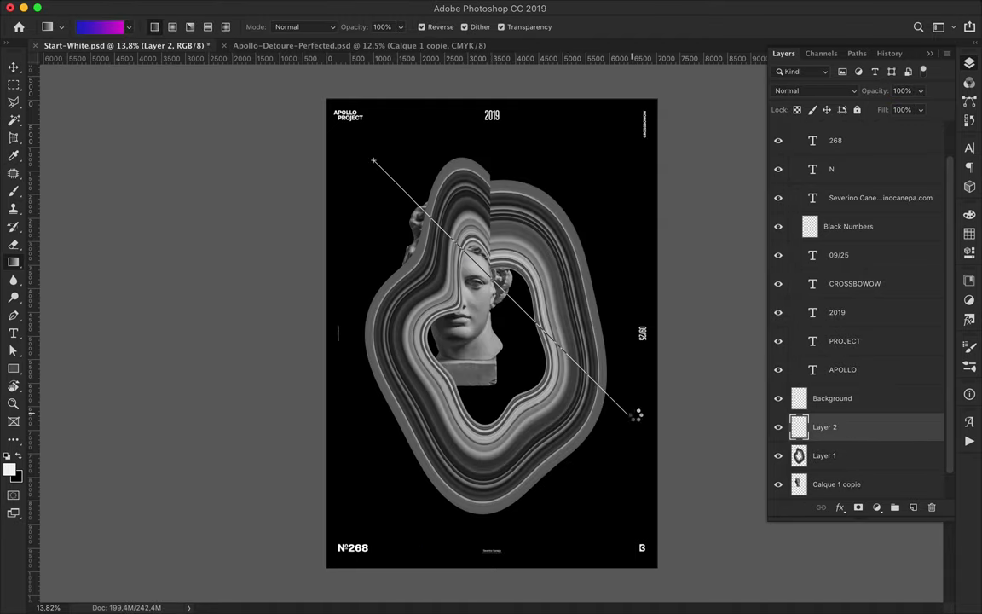
Fill Layer 2 with the blue-to-magenta gradient, clipped to Layer 1, in Linear Dodge (Add)
{"action": "left_click_drag", "start_coordinate": [635, 415], "coordinate": [636, 415]}
{"action": "left_click", "coordinate": [844, 441], "text": "alt"}
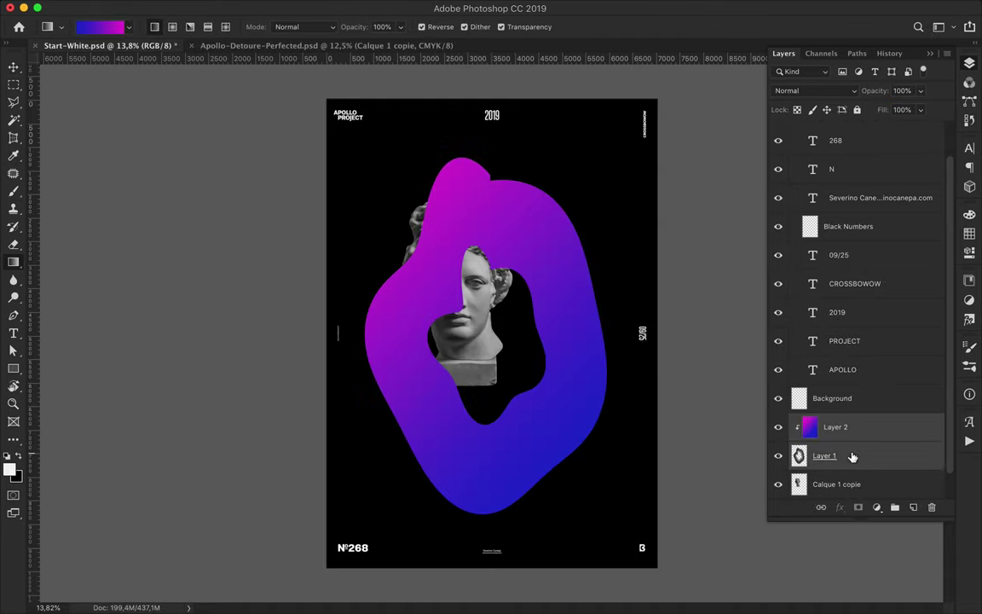
{"action": "left_click", "coordinate": [844, 90]}
{"action": "left_click", "coordinate": [823, 211]}
Merge duplicates of the ring and gradient layers into a single Layer 2 copy
{"action": "left_click", "coordinate": [836, 370]}
{"action": "left_click", "coordinate": [844, 345], "text": "shift"}
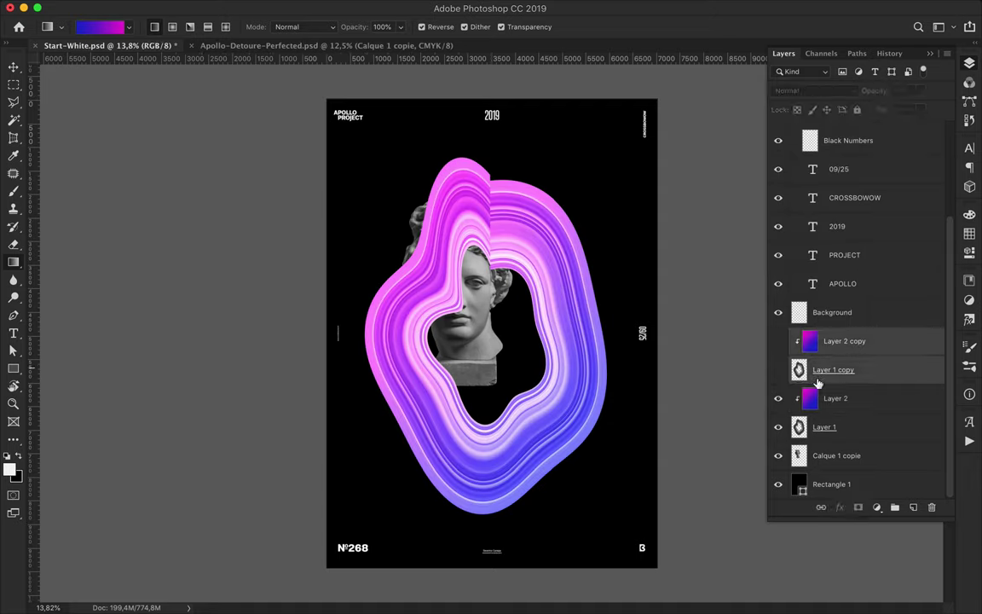
{"action": "key", "text": "ctrl+e"}
{"action": "left_click", "coordinate": [836, 399]}
{"action": "left_click", "coordinate": [819, 91]}
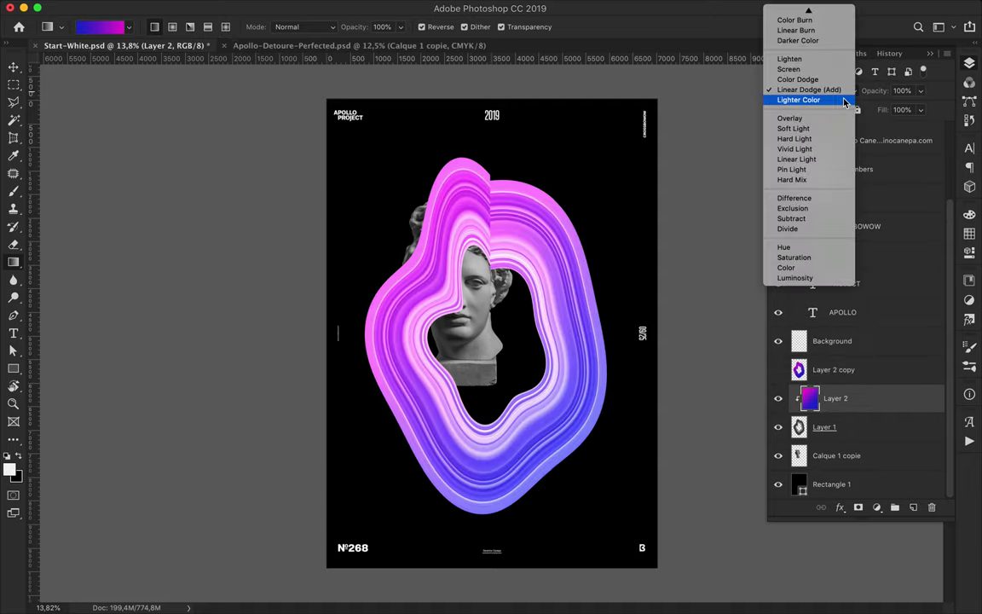
{"action": "left_click", "coordinate": [810, 89]}
{"action": "left_click", "coordinate": [836, 370]}
{"action": "left_click", "coordinate": [819, 91]}
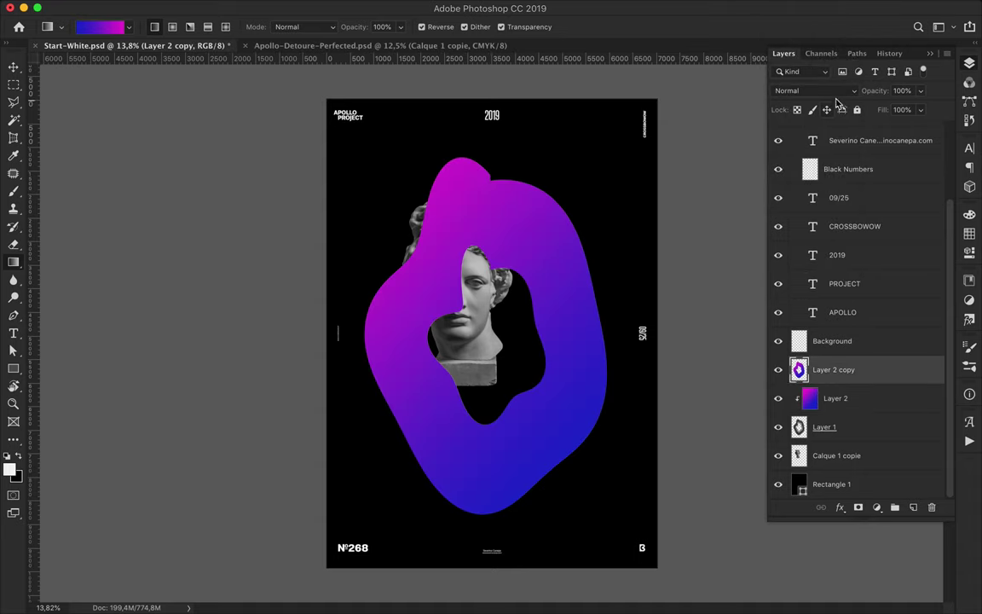
Set Layer 2 copy to Lighter Color and give it a Gaussian Blur
{"action": "left_click", "coordinate": [828, 220]}
{"action": "left_click", "coordinate": [368, 8]}
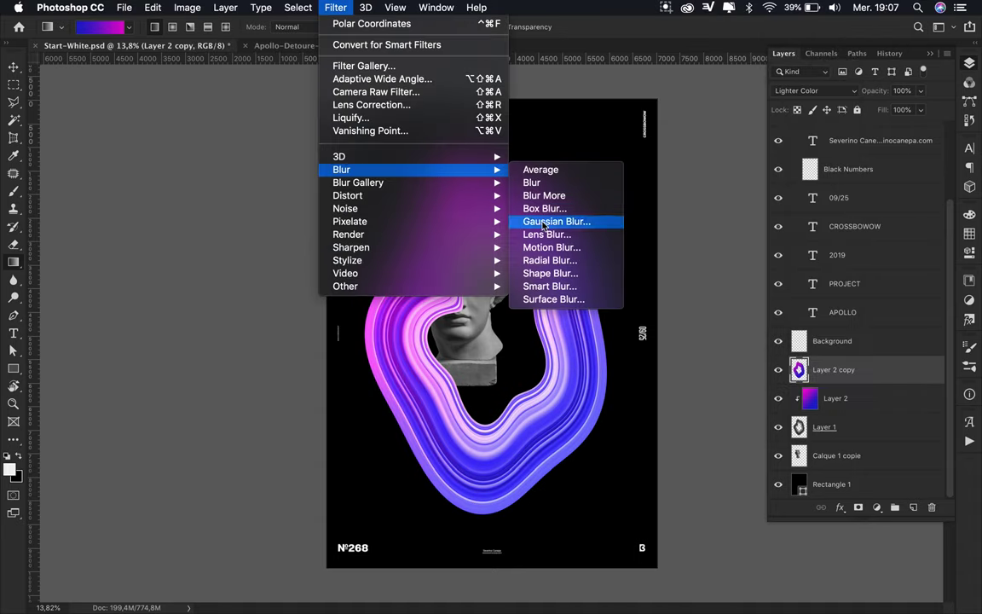
{"action": "left_click", "coordinate": [596, 219]}
{"action": "mouse_move", "coordinate": [684, 320]}
{"action": "left_mouse_down"}
{"action": "mouse_move", "coordinate": [704, 320]}
{"action": "mouse_move", "coordinate": [684, 322]}
{"action": "left_mouse_up"}
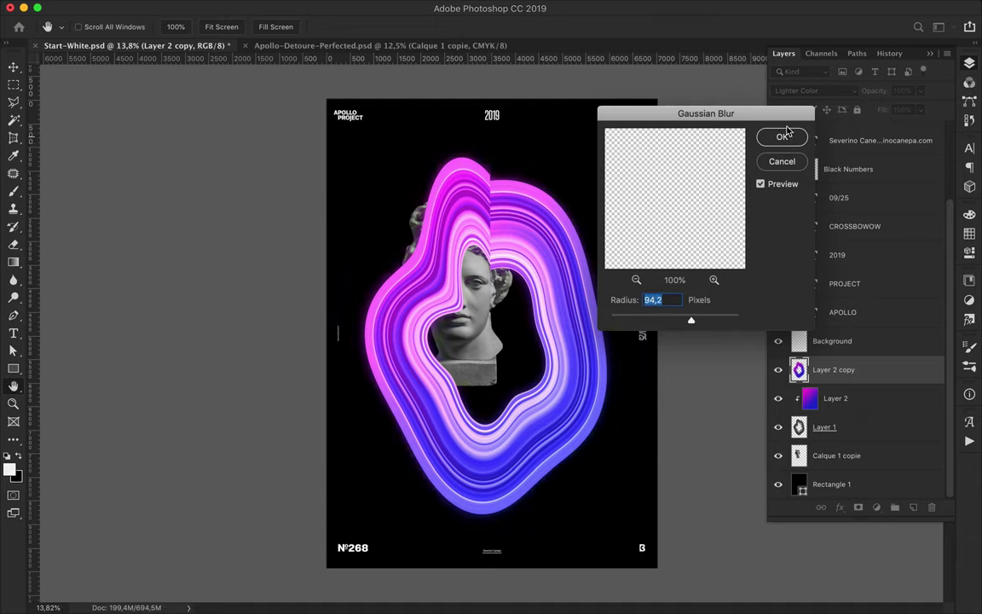
{"action": "key", "text": "Escape"}
Place Layer 2 copy 2 below Layer 1 with a stronger blur in Linear Dodge (Add)
{"action": "left_click_drag", "start_coordinate": [861, 374], "coordinate": [840, 441], "text": "alt"}
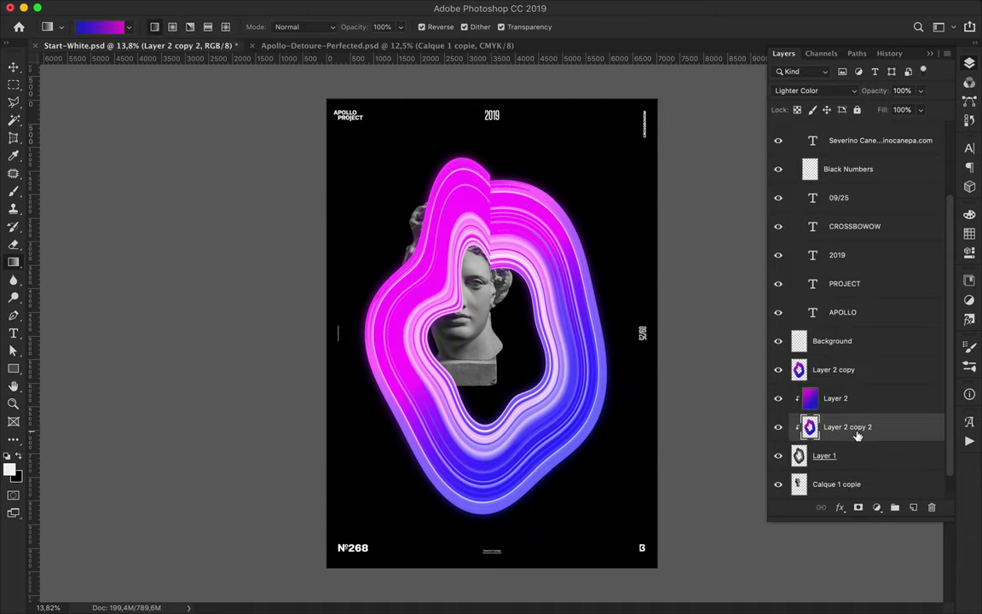
{"action": "left_click", "coordinate": [339, 7]}
{"action": "mouse_move", "coordinate": [341, 170]}
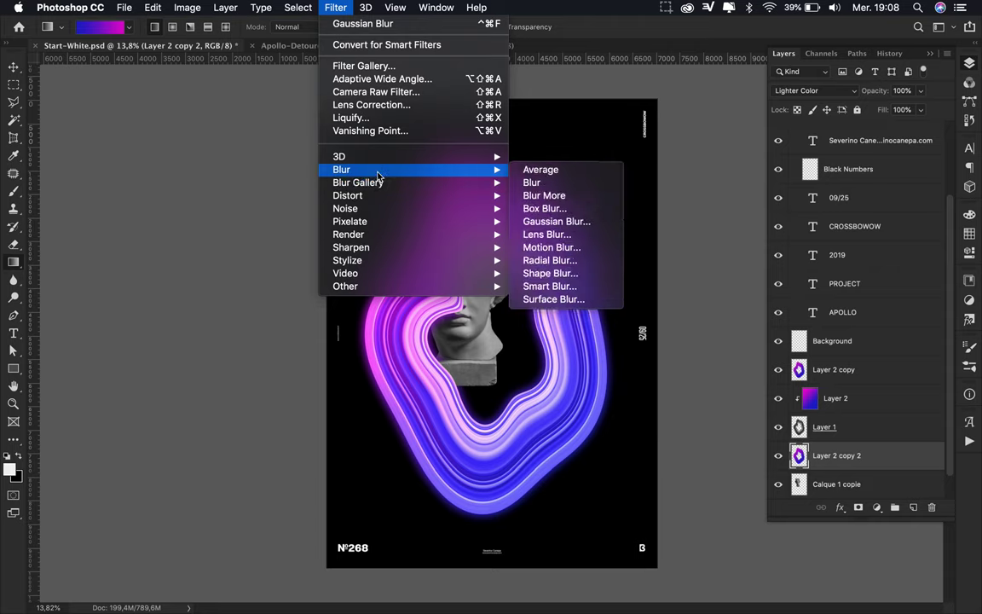
{"action": "left_click", "coordinate": [563, 232]}
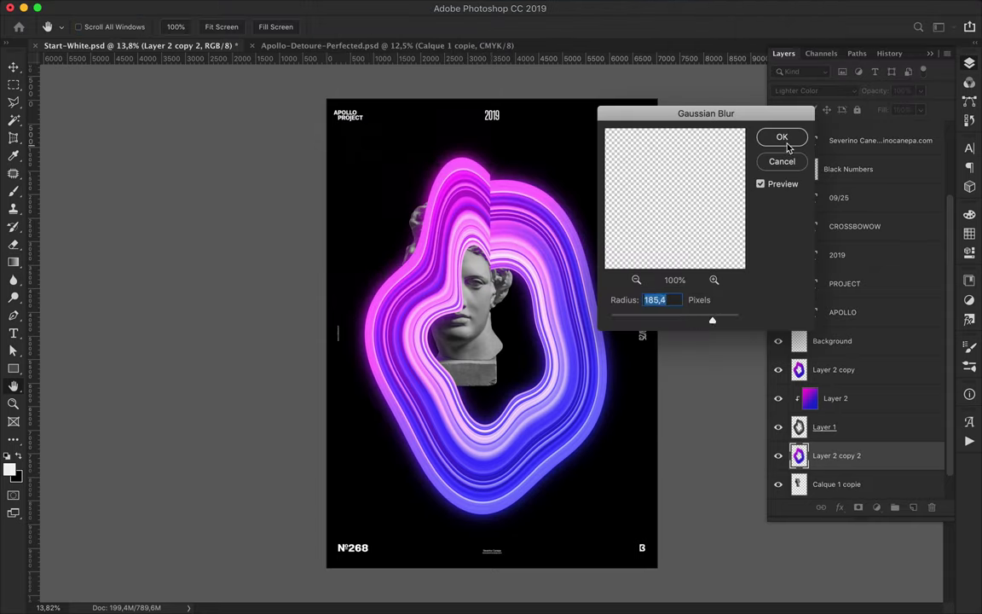
{"action": "key", "text": "Return"}
{"action": "left_click", "coordinate": [810, 91]}
{"action": "left_click", "coordinate": [793, 74]}
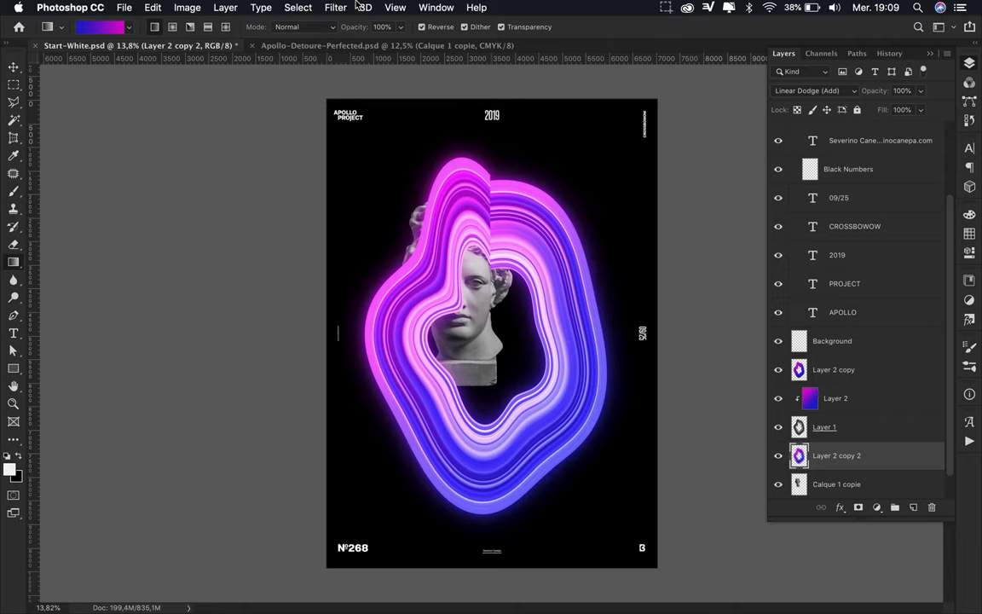
Blur Layer 2 copy 3 at 529.7 px and set it to Lighter Color
{"action": "left_click", "coordinate": [457, 7]}
{"action": "left_click", "coordinate": [592, 218]}
{"action": "left_click_drag", "start_coordinate": [717, 326], "coordinate": [727, 328]}
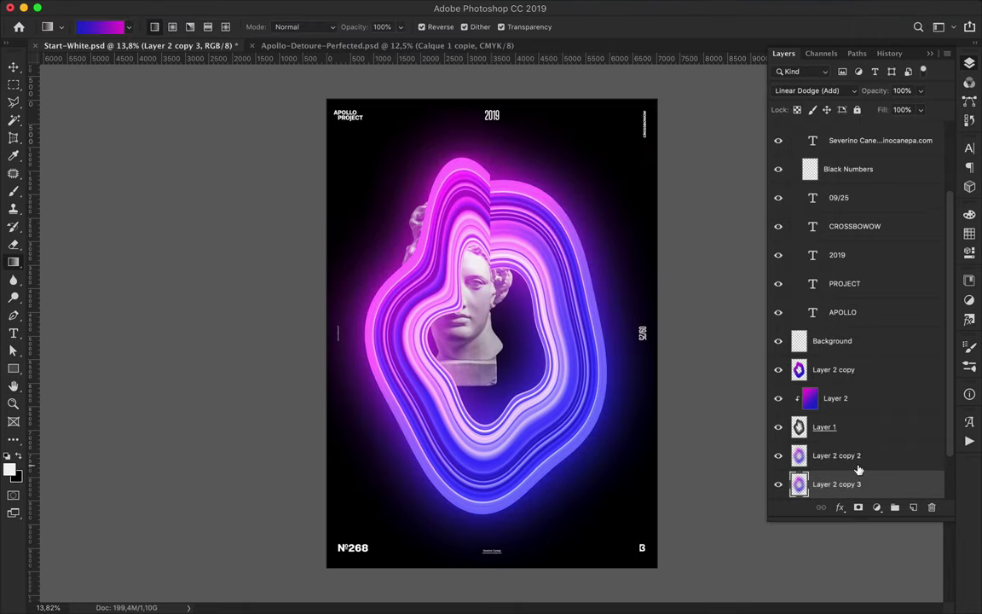
{"action": "left_click", "coordinate": [814, 91]}
{"action": "left_click", "coordinate": [791, 99]}
Fill new Layer 3 with a Noise angle-gradient ray burst and add a Warming Filter 85 Photo Filter at 25%
{"action": "left_click", "coordinate": [913, 507]}
{"action": "left_click", "coordinate": [128, 27]}
{"action": "left_click", "coordinate": [100, 26]}
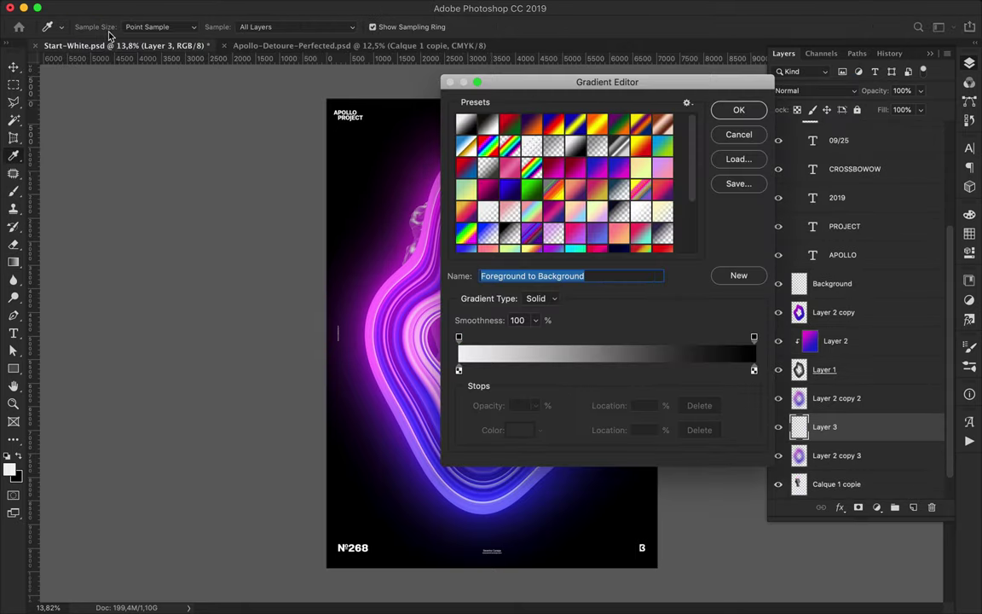
{"action": "left_click", "coordinate": [539, 299]}
{"action": "left_click", "coordinate": [538, 314]}
{"action": "left_click", "coordinate": [738, 110]}
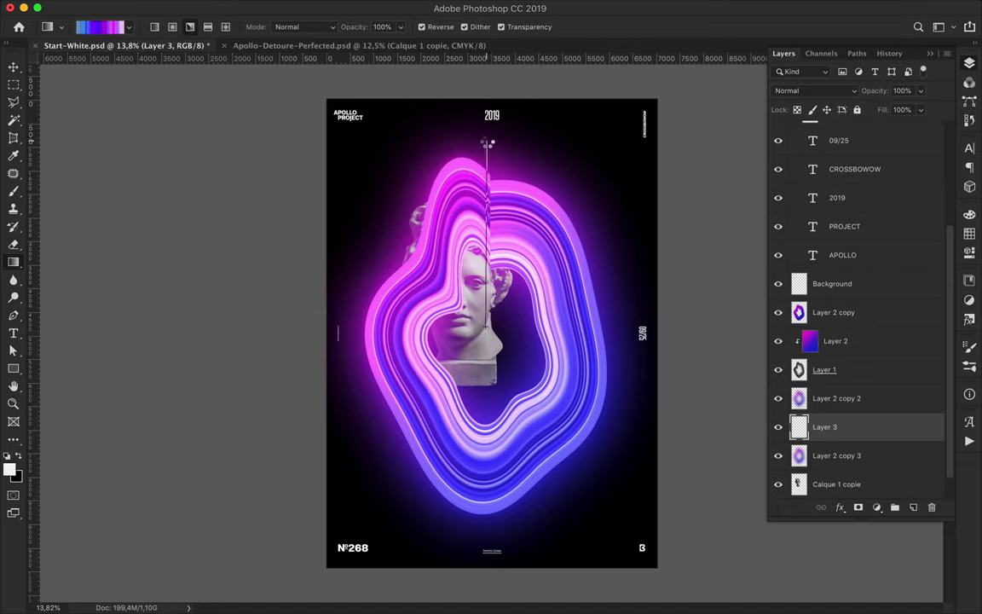
{"action": "left_click_drag", "start_coordinate": [486, 325], "coordinate": [496, 273]}
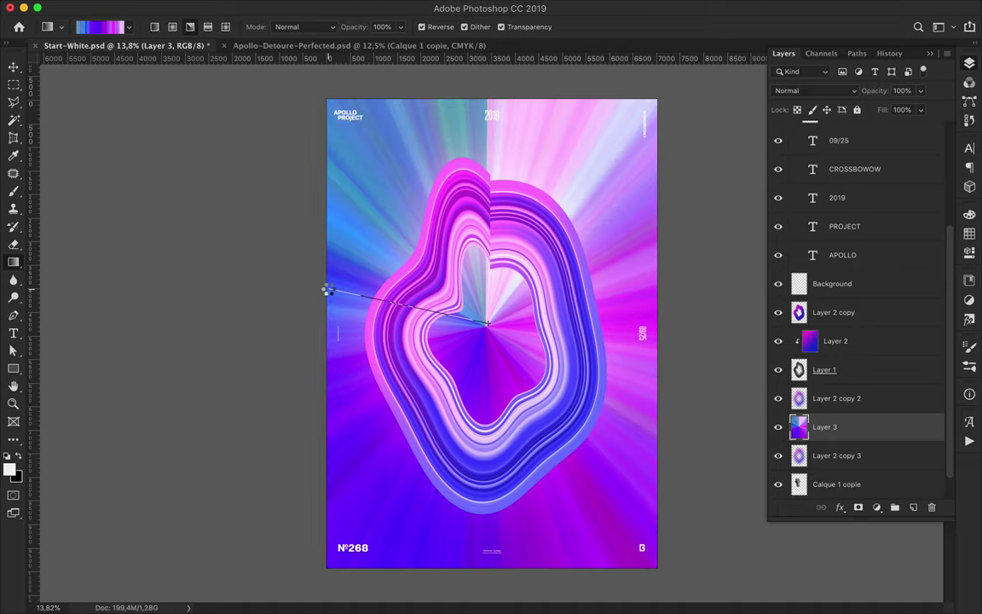
{"action": "left_click_drag", "start_coordinate": [332, 290], "coordinate": [332, 291]}
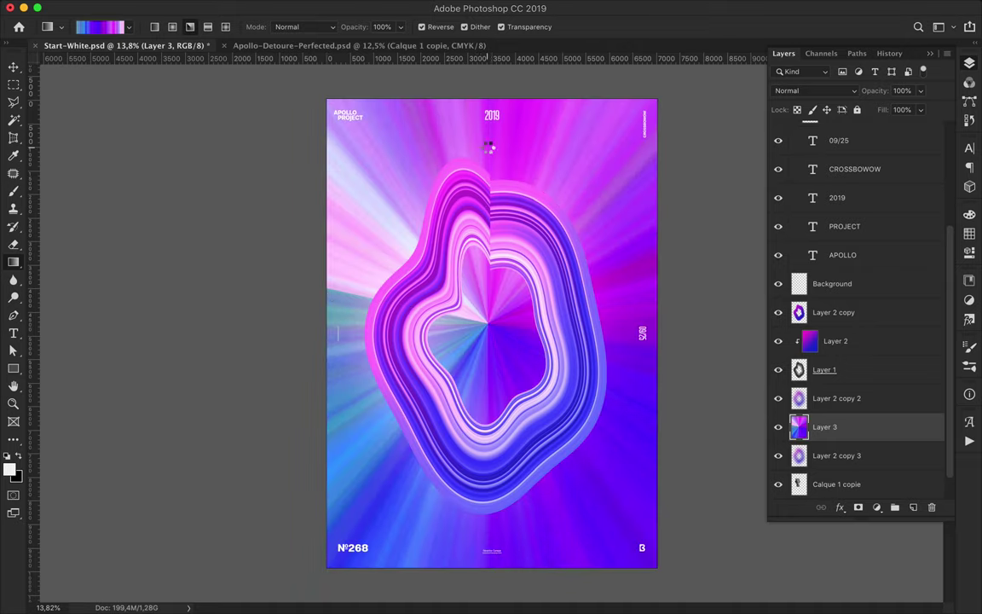
{"action": "left_click_drag", "start_coordinate": [488, 324], "coordinate": [489, 147]}
{"action": "left_click", "coordinate": [877, 508]}
{"action": "left_click", "coordinate": [895, 528]}
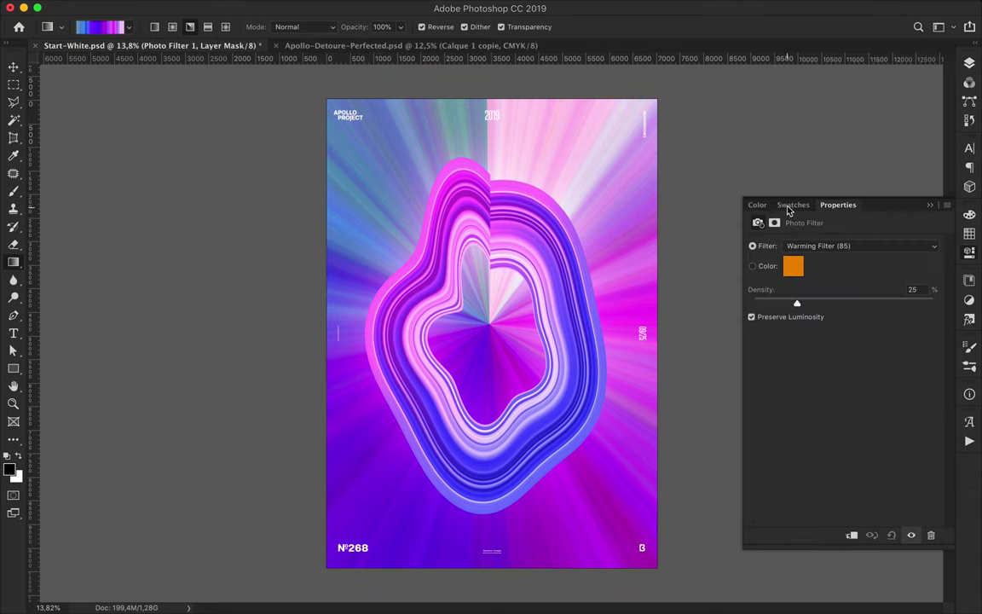
Replace the Photo Filter with a tint-free Black & White adjustment tuned to grey the rays
{"action": "key", "text": "Delete"}
{"action": "left_click", "coordinate": [877, 507]}
{"action": "left_click", "coordinate": [853, 515]}
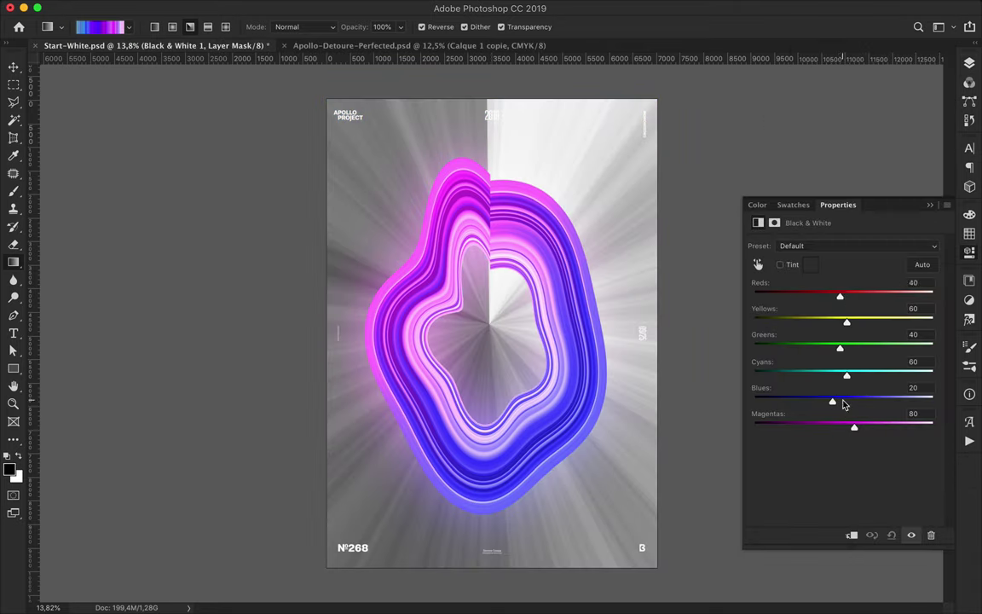
{"action": "mouse_move", "coordinate": [852, 429]}
{"action": "left_mouse_down"}
{"action": "mouse_move", "coordinate": [834, 426]}
{"action": "mouse_move", "coordinate": [830, 401]}
{"action": "mouse_move", "coordinate": [790, 376]}
{"action": "mouse_move", "coordinate": [804, 376]}
{"action": "left_mouse_up"}
{"action": "left_click", "coordinate": [779, 265]}
{"action": "left_click", "coordinate": [758, 264]}
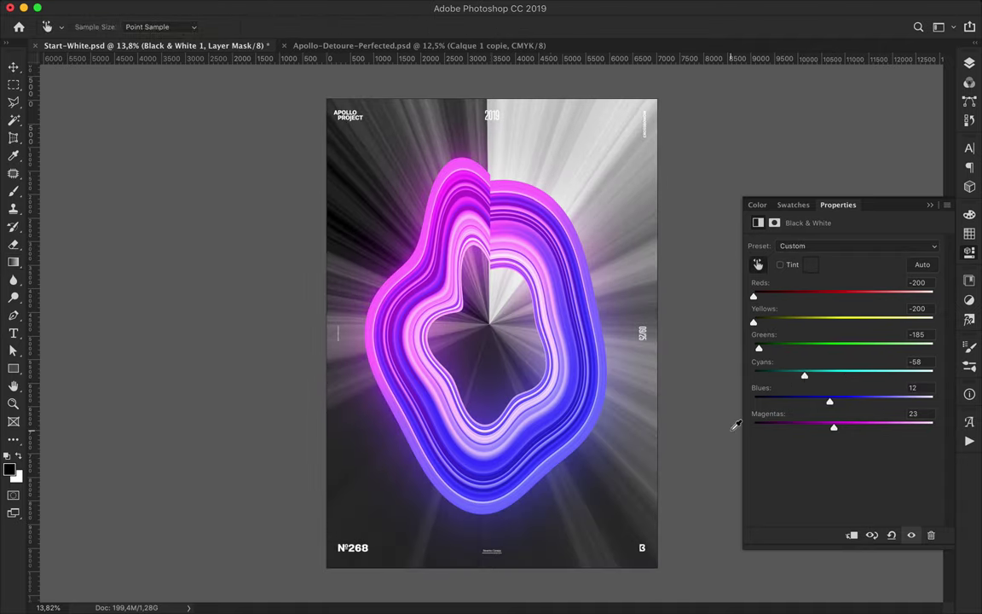
{"action": "mouse_move", "coordinate": [517, 294]}
{"action": "left_mouse_down"}
{"action": "mouse_move", "coordinate": [527, 285]}
{"action": "mouse_move", "coordinate": [375, 281]}
{"action": "mouse_move", "coordinate": [470, 271]}
{"action": "mouse_move", "coordinate": [475, 308]}
{"action": "mouse_move", "coordinate": [532, 281]}
{"action": "left_mouse_up"}
Copy the merged grayscale rays and paste them into a new layer mask on Layer 2 copy 3
{"action": "left_click", "coordinate": [971, 63]}
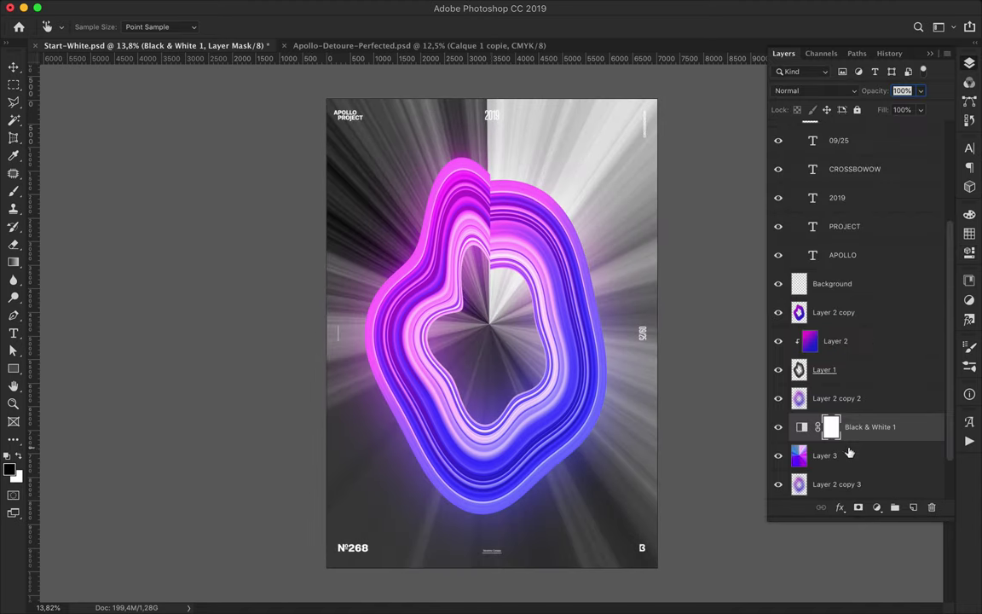
{"action": "left_click", "coordinate": [840, 426]}
{"action": "key", "text": "g"}
{"action": "key", "text": "ctrl+a"}
{"action": "left_click", "coordinate": [844, 456]}
{"action": "left_click", "coordinate": [859, 507]}
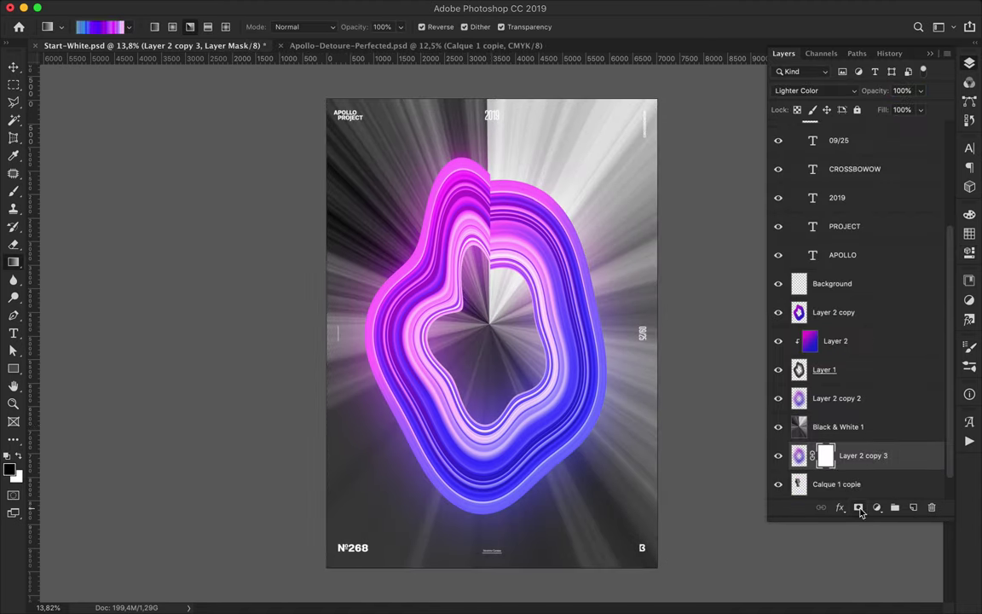
{"action": "left_click", "coordinate": [825, 461], "text": "alt"}
{"action": "key", "text": "ctrl+v"}
{"action": "left_click", "coordinate": [821, 457], "text": "alt"}
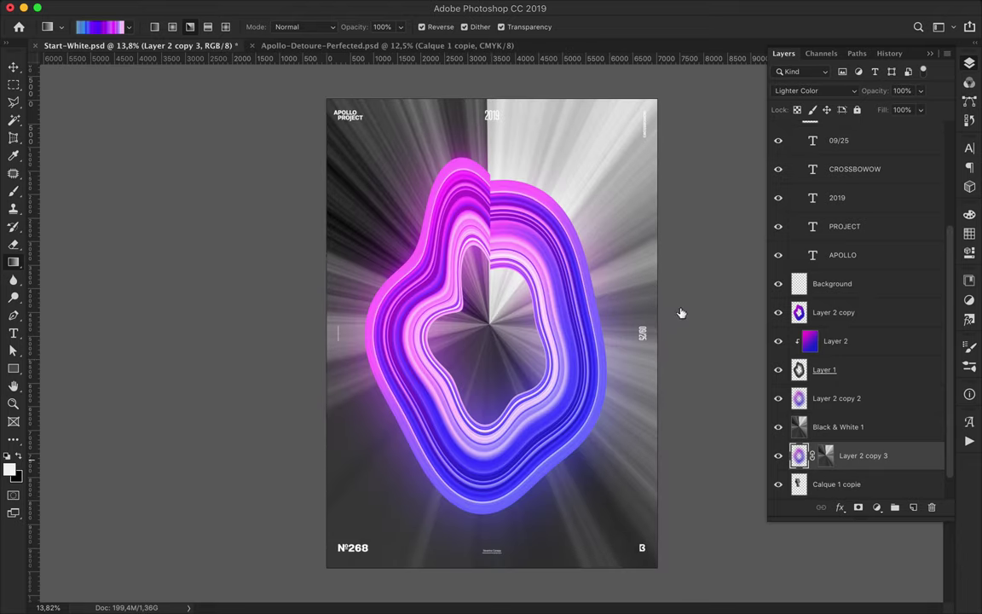
{"action": "double_click", "coordinate": [904, 455]}
{"action": "left_click", "coordinate": [923, 125]}
{"action": "left_click", "coordinate": [844, 424]}
Clear the rays, hide the statue layer and delete the Background layer
{"action": "key", "text": "m"}
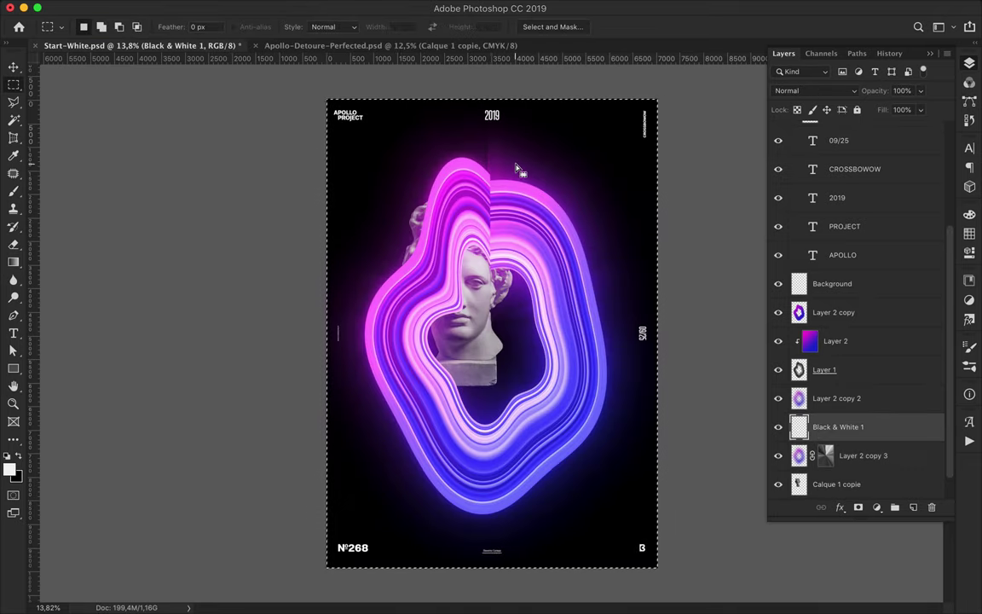
{"action": "key", "text": "alt+bracketleft"}
{"action": "key", "text": "v"}
{"action": "left_click_drag", "start_coordinate": [511, 294], "coordinate": [508, 314]}
{"action": "scroll", "coordinate": [853, 384], "scroll_direction": "down", "scroll_amount": 1}
{"action": "left_click", "coordinate": [778, 456]}
{"action": "left_click", "coordinate": [847, 461]}
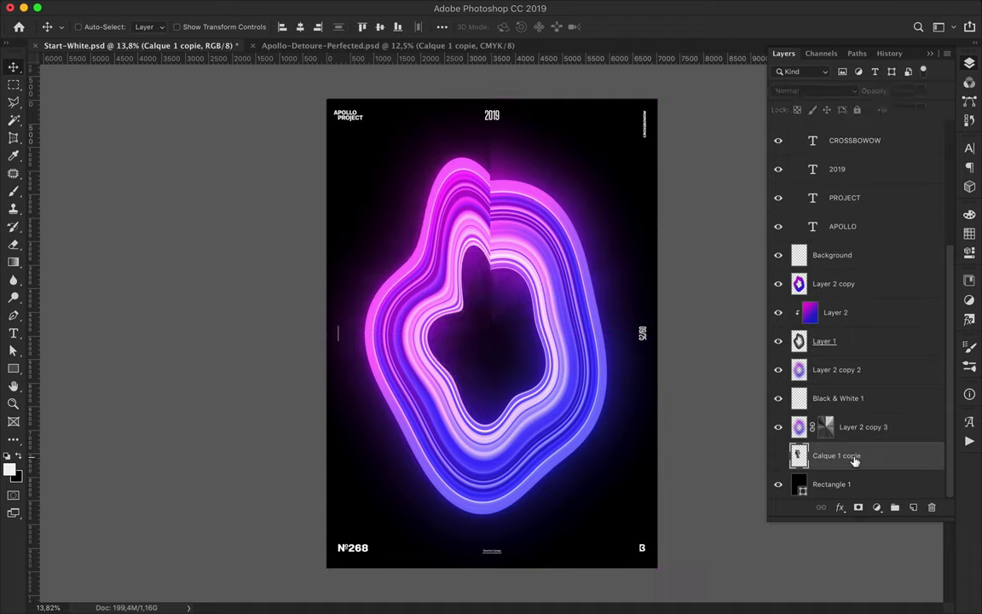
{"action": "key", "text": "m"}
{"action": "left_click", "coordinate": [844, 255]}
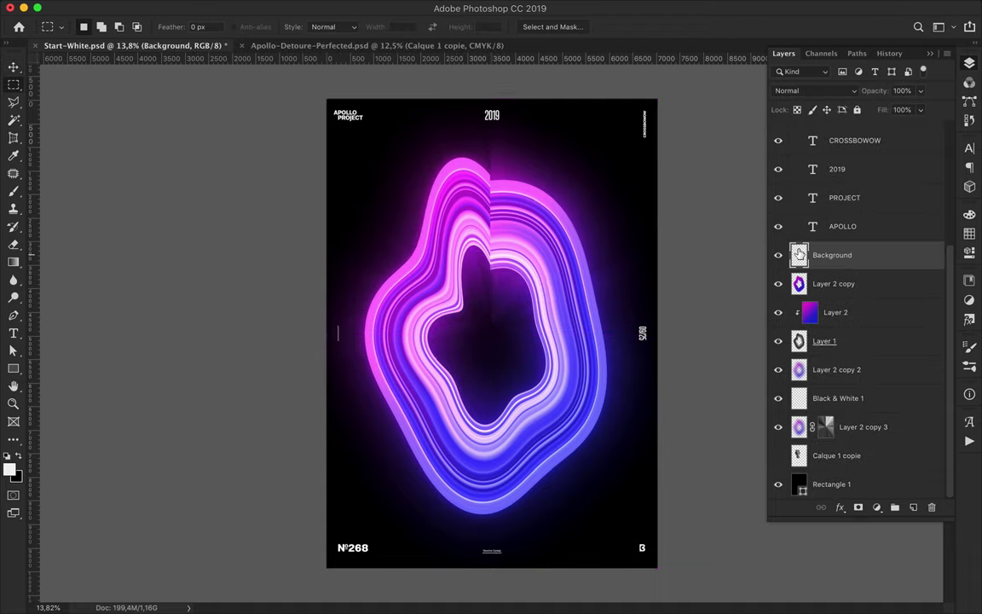
{"action": "key", "text": "Delete"}
Draw a thin white rectangle from under 2019 to the ring centre and nudge it right
{"action": "key", "text": "u"}
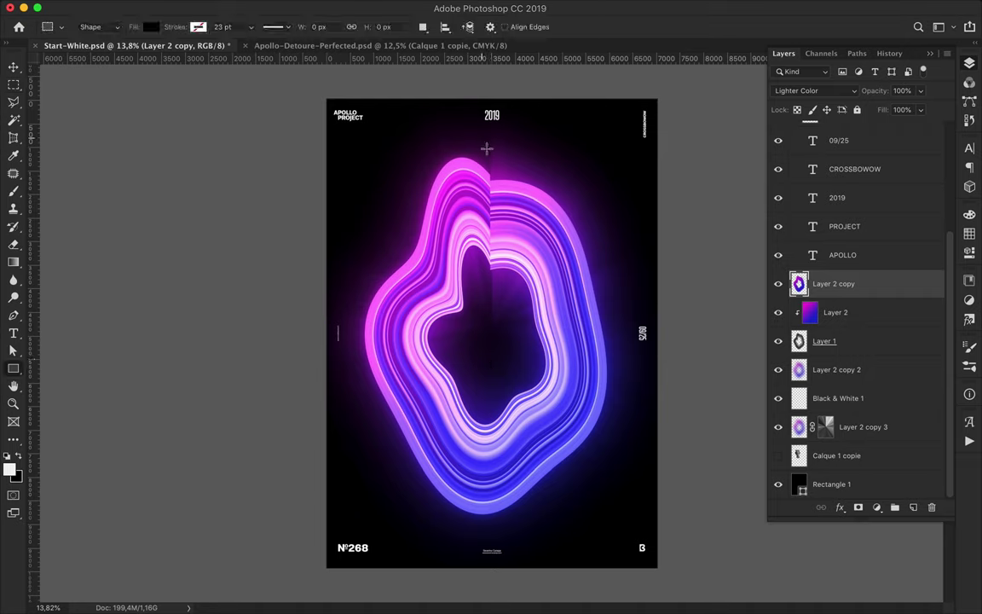
{"action": "left_click_drag", "start_coordinate": [490, 341], "coordinate": [490, 329]}
{"action": "key", "text": "a"}
{"action": "left_click", "coordinate": [188, 27]}
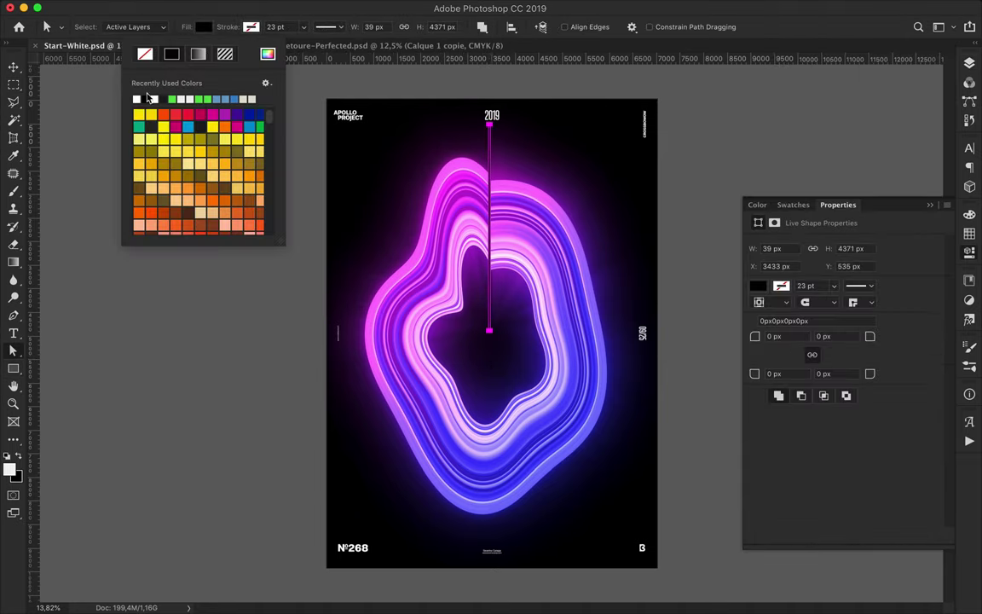
{"action": "left_click", "coordinate": [126, 94]}
{"action": "key", "text": "v"}
{"action": "key", "text": "Right"}
{"action": "key", "text": "Right"}
{"action": "key", "text": "Right"}
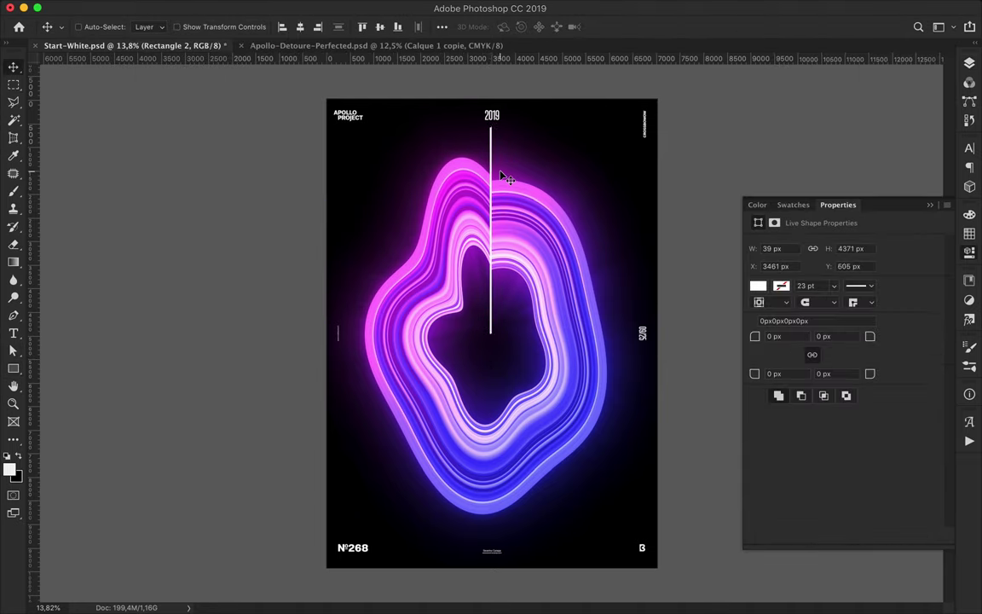
{"action": "key", "text": "Right"}
Save the poster and shift the Layer 2 copy slightly to the right
{"action": "key", "text": "F7"}
{"action": "key", "text": "ctrl+s"}
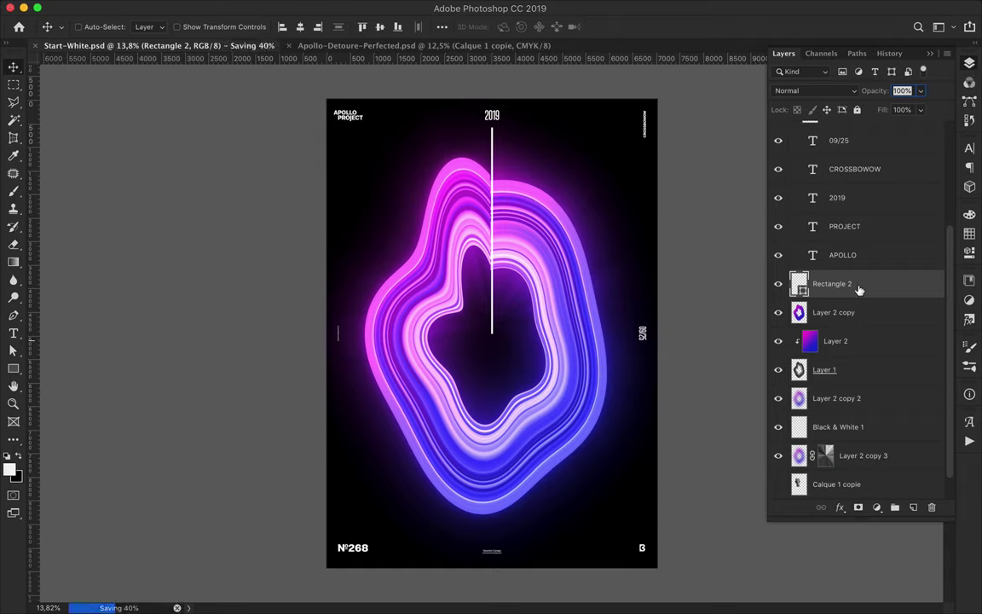
{"action": "left_click", "coordinate": [853, 317]}
{"action": "scroll", "coordinate": [867, 432], "scroll_direction": "down", "scroll_amount": 1}
{"action": "left_click_drag", "start_coordinate": [552, 330], "coordinate": [557, 329]}
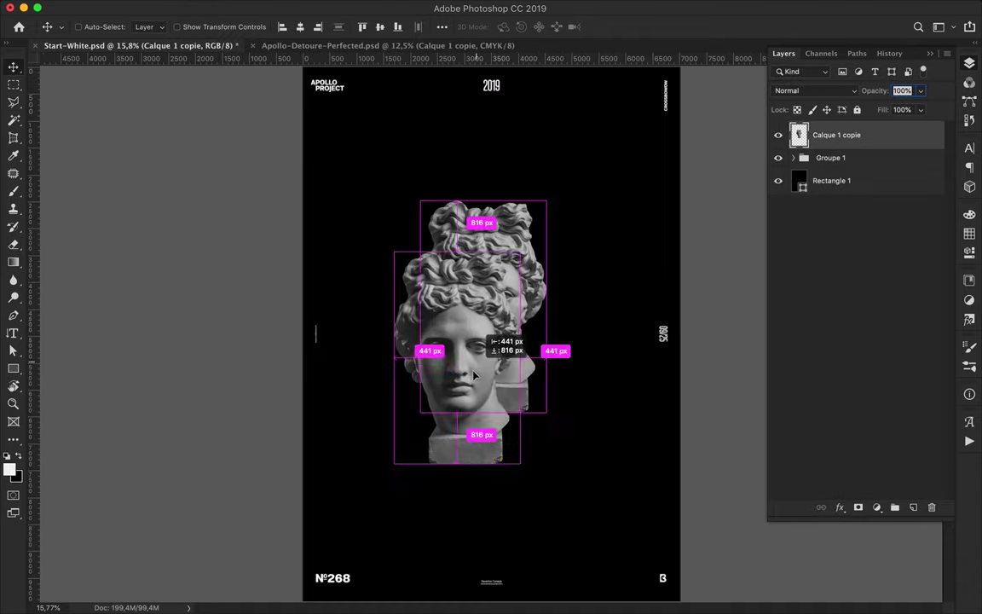
Delete the duplicate head layer, copy a thin statue strip to a new layer, and stretch it full-width
{"action": "key", "text": "m"}
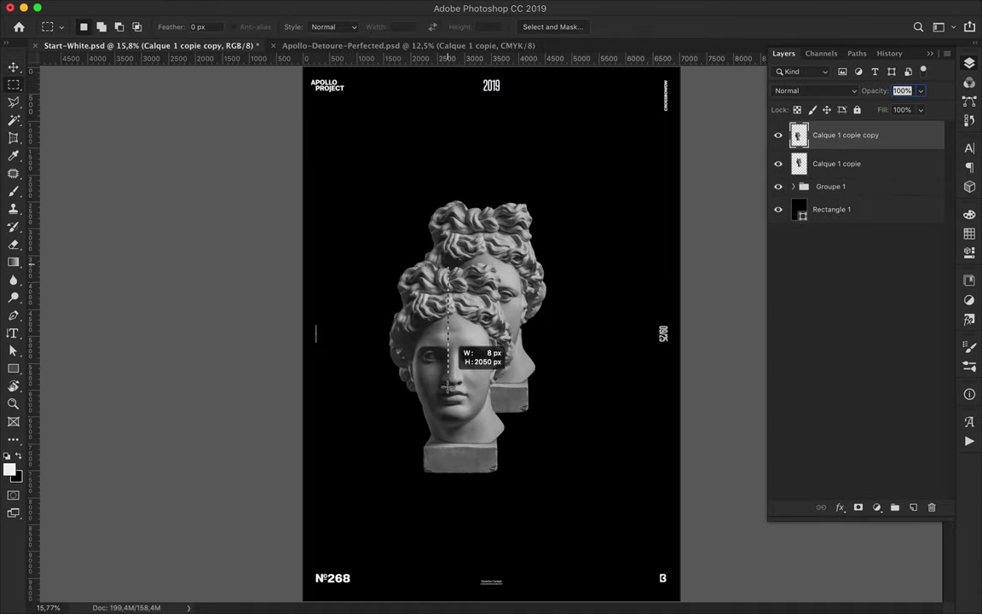
{"action": "key", "text": "Delete"}
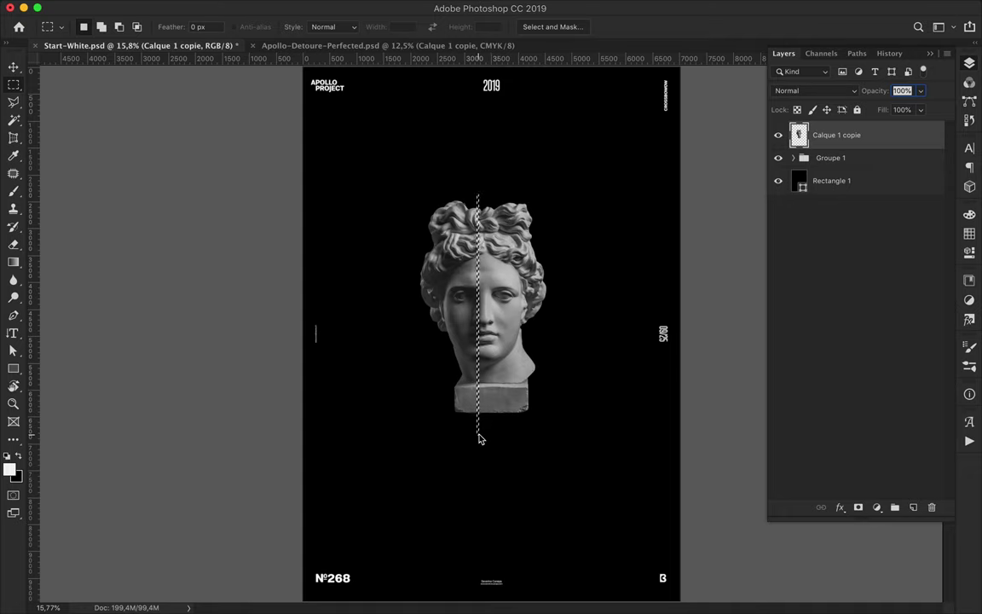
{"action": "key", "text": "ctrl+j"}
{"action": "key", "text": "v"}
{"action": "key", "text": "ctrl+t"}
{"action": "mouse_move", "coordinate": [482, 314]}
{"action": "left_mouse_down"}
{"action": "mouse_move", "coordinate": [704, 321]}
{"action": "mouse_move", "coordinate": [284, 314]}
{"action": "left_mouse_up"}
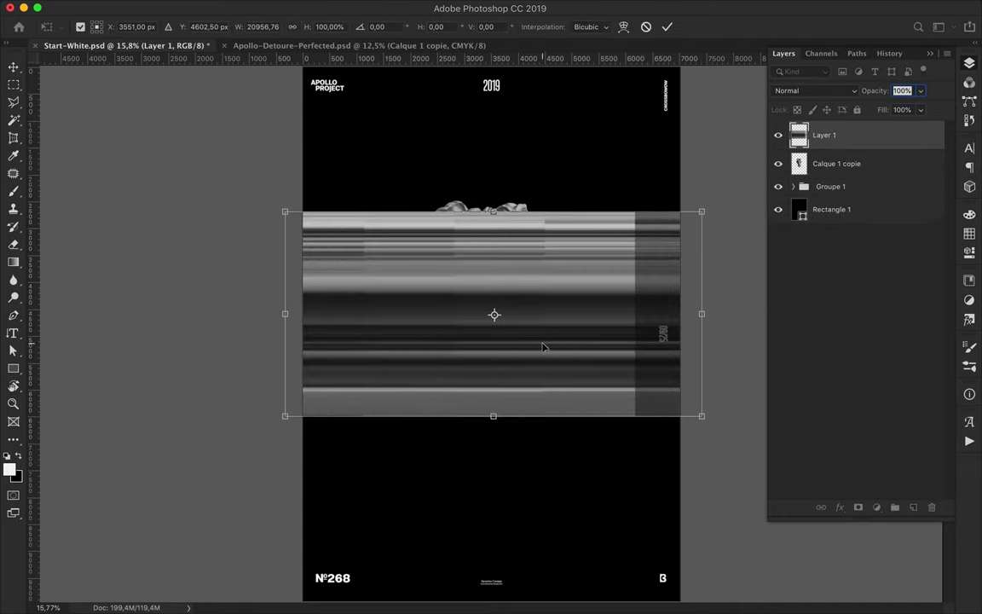
{"action": "key", "text": "Return"}
Open the Ripple filter settings and dismiss them without applying
{"action": "left_click", "coordinate": [335, 7]}
{"action": "left_click", "coordinate": [573, 234]}
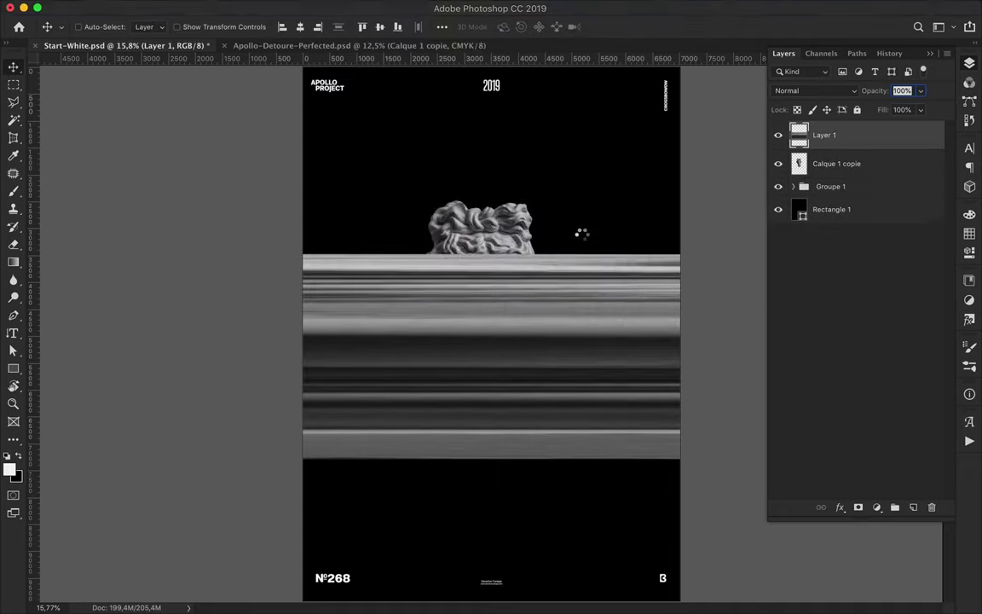
{"action": "key", "text": "Escape"}
{"action": "left_click", "coordinate": [334, 9]}
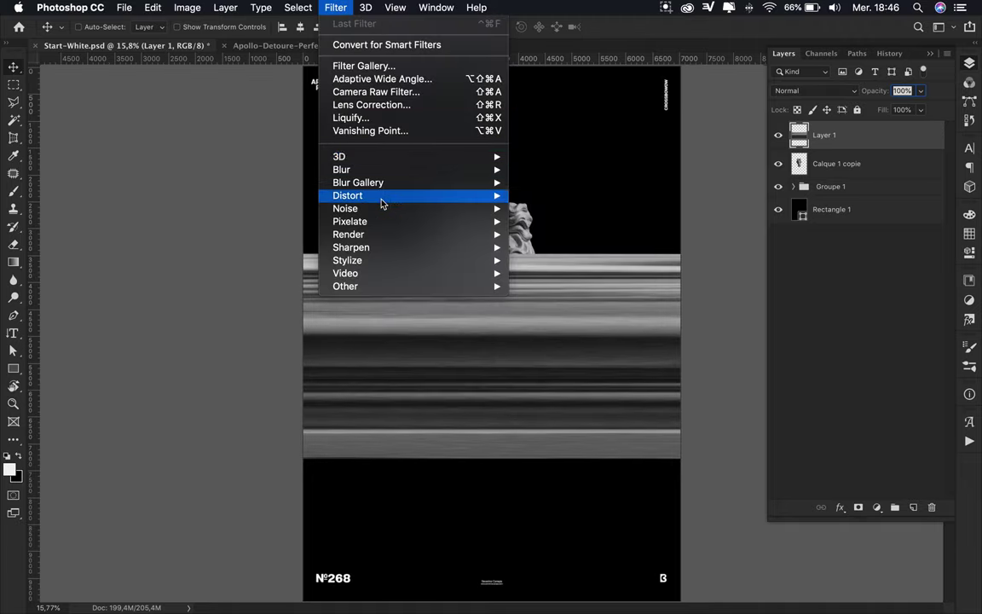
Apply a strong Twirl distortion to the streak layer
{"action": "left_click", "coordinate": [590, 269]}
{"action": "left_click_drag", "start_coordinate": [456, 356], "coordinate": [519, 356]}
{"action": "left_click", "coordinate": [597, 156]}
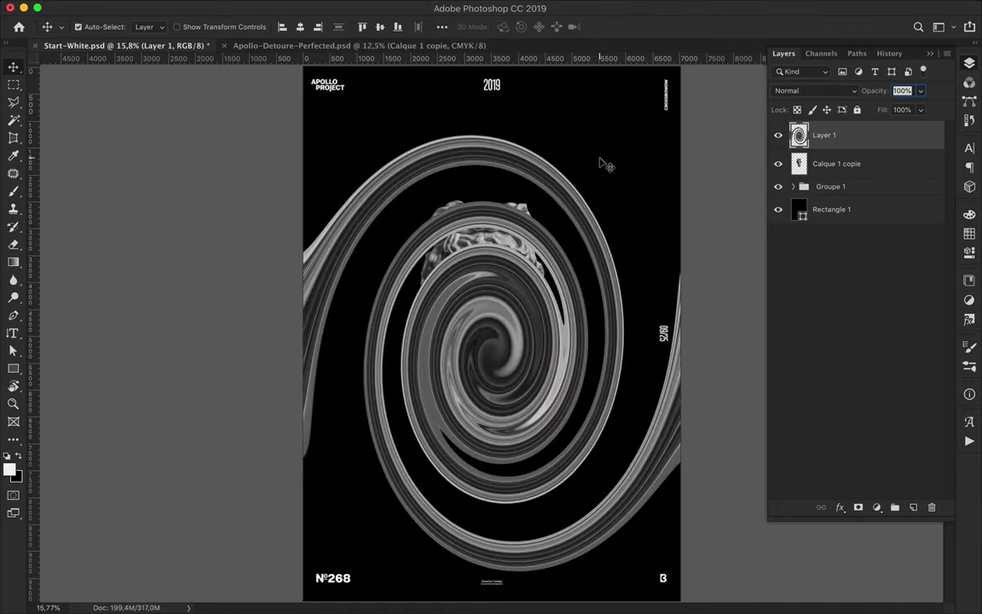
Apply a Wave filter with 926 generators and reduced scale, then keep a hidden duplicate
{"action": "left_click", "coordinate": [335, 9]}
{"action": "left_click", "coordinate": [575, 286]}
{"action": "left_click_drag", "start_coordinate": [626, 159], "coordinate": [761, 158]}
{"action": "mouse_move", "coordinate": [619, 220]}
{"action": "left_mouse_down"}
{"action": "mouse_move", "coordinate": [774, 218]}
{"action": "mouse_move", "coordinate": [651, 208]}
{"action": "left_mouse_up"}
{"action": "mouse_move", "coordinate": [638, 273]}
{"action": "left_mouse_down"}
{"action": "mouse_move", "coordinate": [565, 274]}
{"action": "mouse_move", "coordinate": [642, 286]}
{"action": "mouse_move", "coordinate": [599, 285]}
{"action": "left_mouse_up"}
{"action": "left_click_drag", "start_coordinate": [773, 342], "coordinate": [603, 342]}
{"action": "mouse_move", "coordinate": [774, 350]}
{"action": "left_mouse_down"}
{"action": "mouse_move", "coordinate": [636, 352]}
{"action": "mouse_move", "coordinate": [669, 349]}
{"action": "left_mouse_up"}
{"action": "key", "text": "Return"}
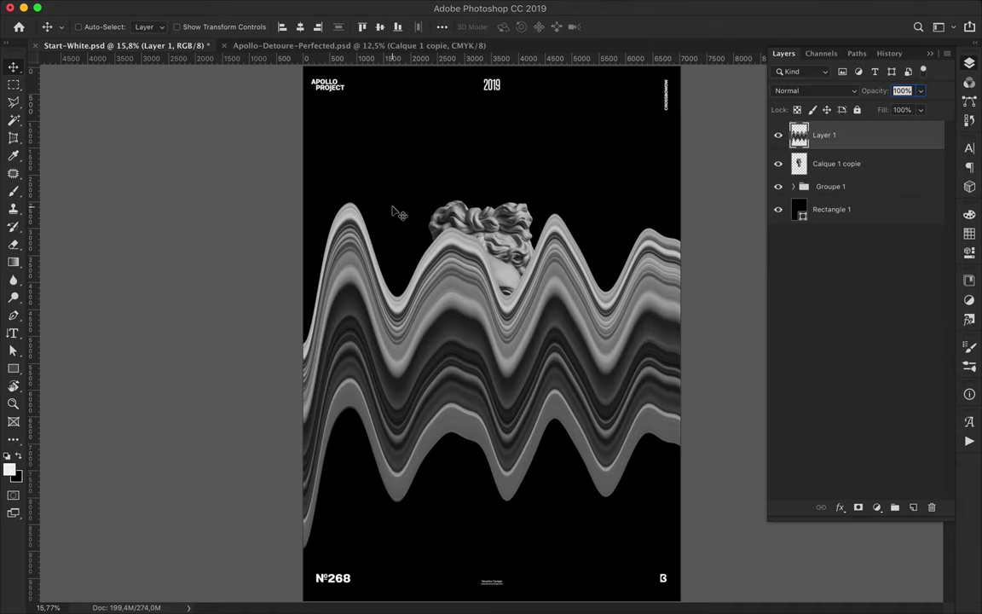
{"action": "key", "text": "ctrl+j"}
{"action": "left_click", "coordinate": [779, 164]}
{"action": "left_click", "coordinate": [825, 134]}
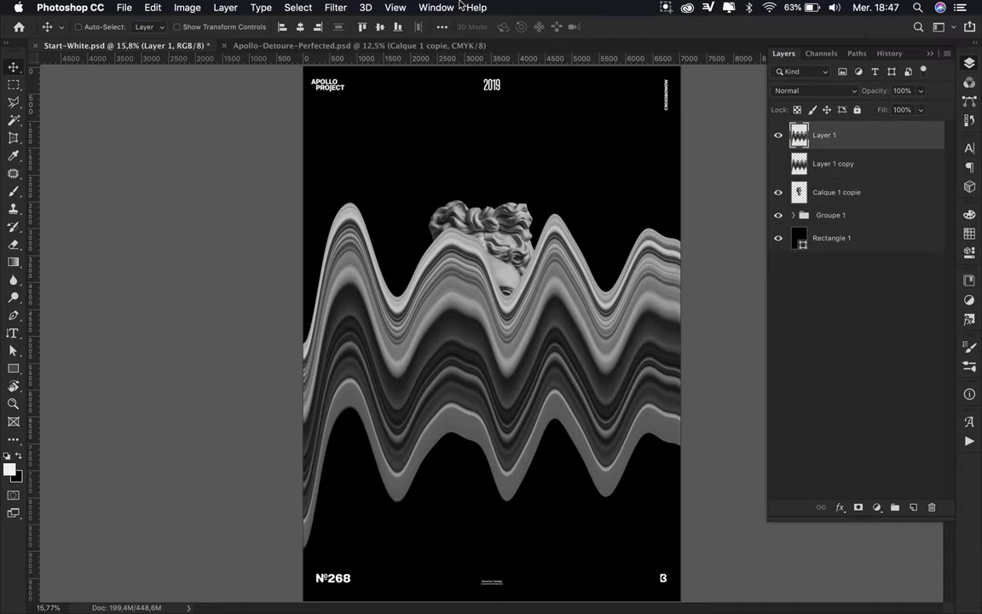
Apply Displace and a 100% Pinch to Layer 1
{"action": "left_click", "coordinate": [335, 7]}
{"action": "left_click", "coordinate": [556, 194]}
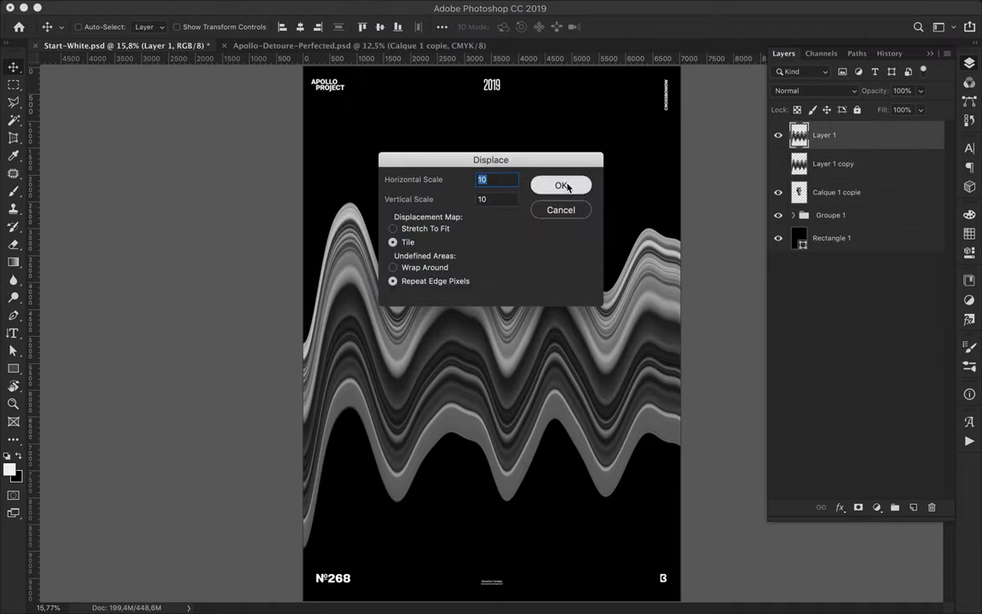
{"action": "left_click", "coordinate": [561, 186]}
{"action": "left_click", "coordinate": [460, 8]}
{"action": "left_click", "coordinate": [546, 213]}
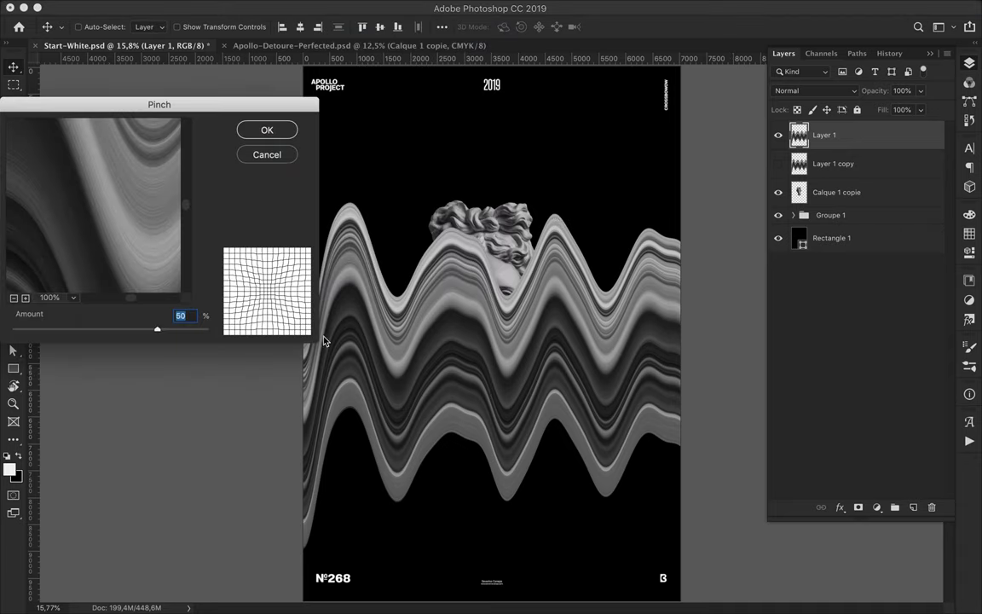
{"action": "left_click_drag", "start_coordinate": [157, 329], "coordinate": [225, 334]}
{"action": "left_click", "coordinate": [267, 128]}
Convert Layer 1 with Rectangular to Polar coordinates and centre the ring around the statue head
{"action": "left_click", "coordinate": [335, 6]}
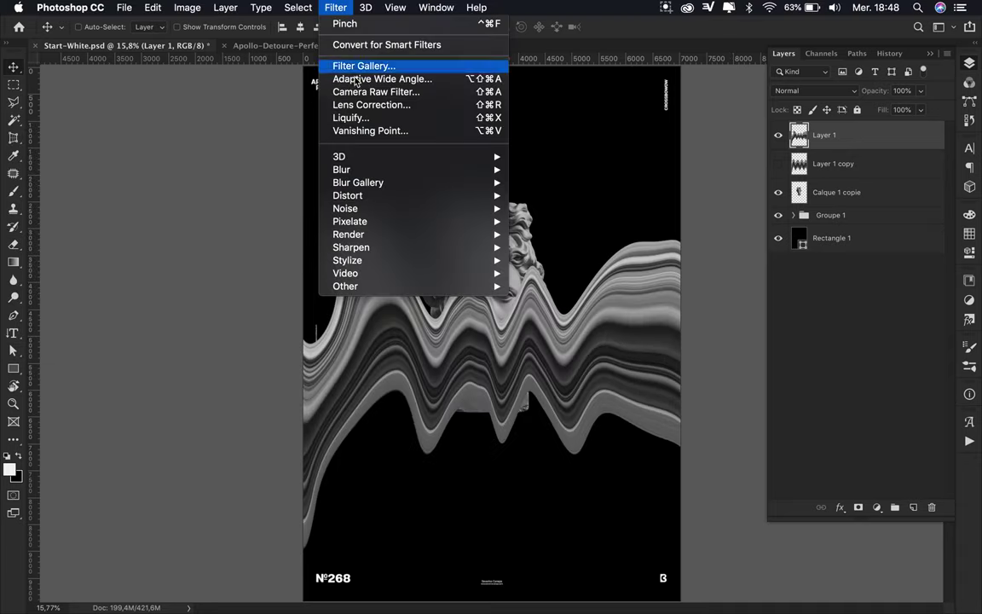
{"action": "left_click", "coordinate": [551, 222]}
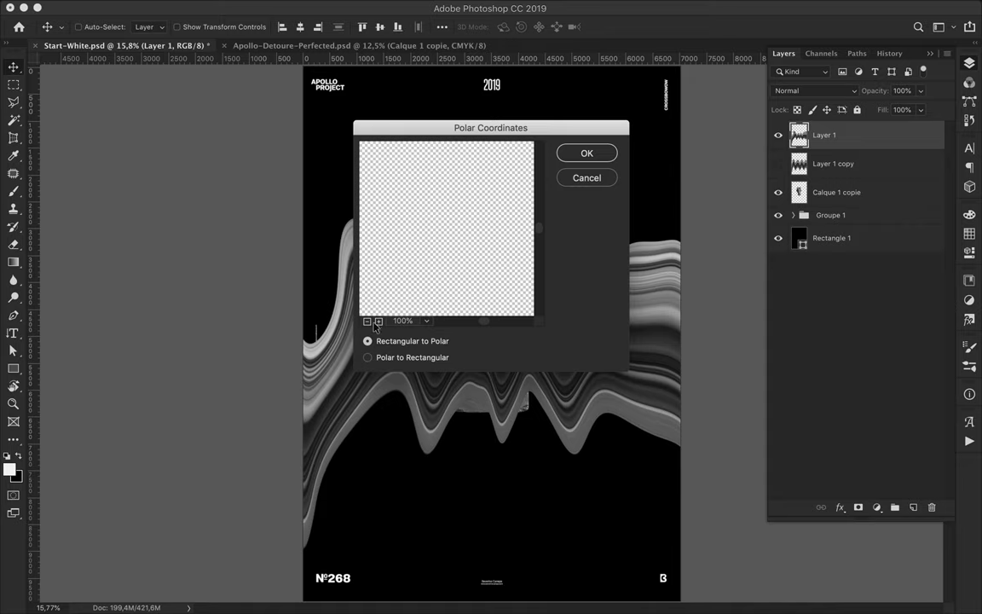
{"action": "left_click", "coordinate": [588, 154]}
{"action": "mouse_move", "coordinate": [507, 222]}
{"action": "left_mouse_down"}
{"action": "mouse_move", "coordinate": [545, 237]}
{"action": "mouse_move", "coordinate": [534, 229]}
{"action": "left_mouse_up"}
Duplicate the wave layer copy, hide the ring, and show the wave copy instead
{"action": "left_click_drag", "start_coordinate": [838, 165], "coordinate": [913, 508]}
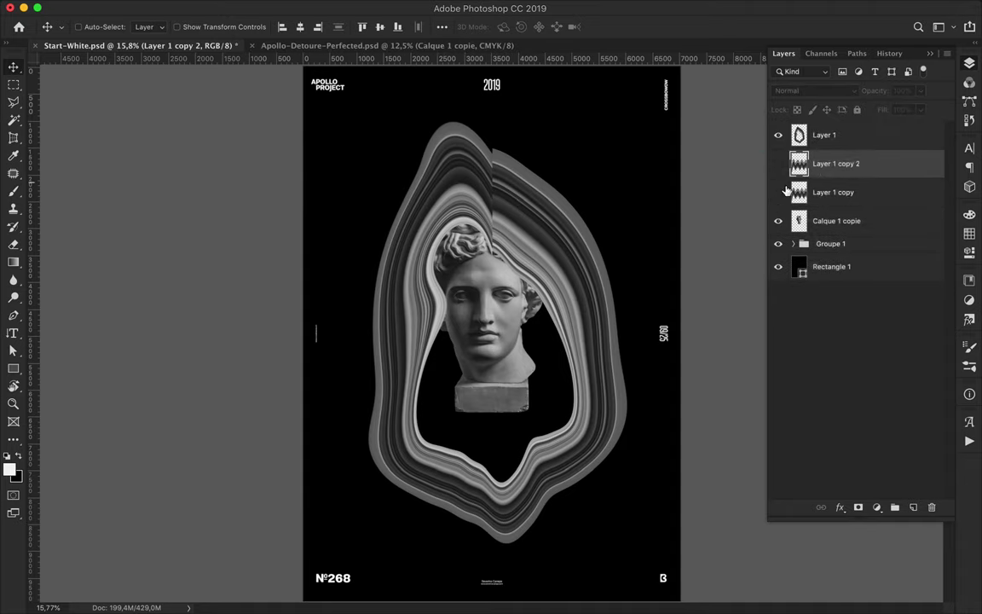
{"action": "left_click", "coordinate": [777, 135]}
{"action": "left_click", "coordinate": [777, 192]}
{"action": "left_click", "coordinate": [335, 8]}
{"action": "left_click", "coordinate": [836, 192]}
{"action": "left_click", "coordinate": [335, 8]}
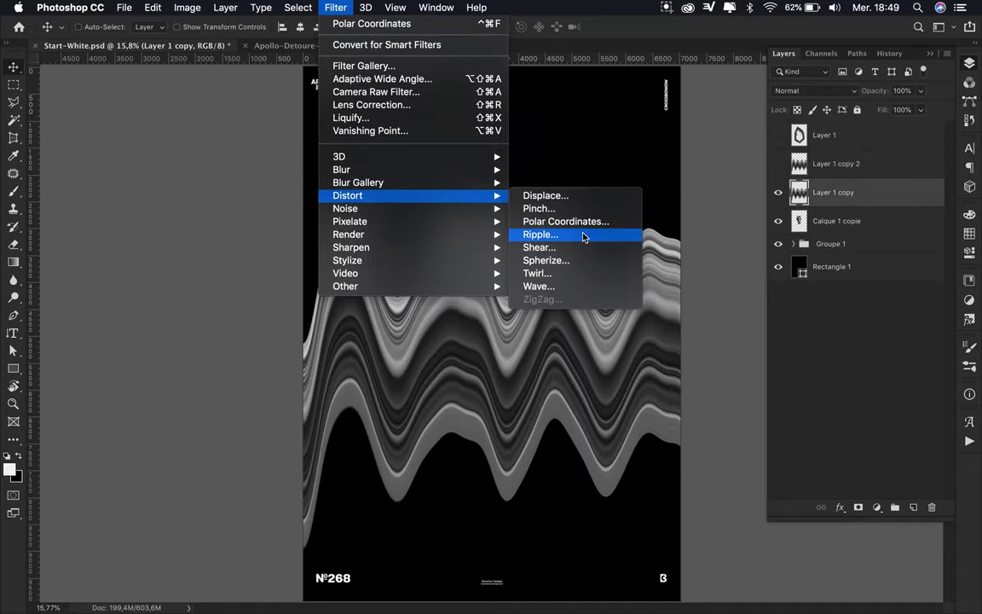
Shear the wave copy with an S-shaped curve using Repeat Edge Pixels
{"action": "left_click", "coordinate": [579, 234]}
{"action": "key", "text": "Escape"}
{"action": "left_click", "coordinate": [335, 8]}
{"action": "left_click", "coordinate": [520, 250]}
{"action": "left_click_drag", "start_coordinate": [432, 179], "coordinate": [475, 179]}
{"action": "left_click_drag", "start_coordinate": [441, 141], "coordinate": [392, 165]}
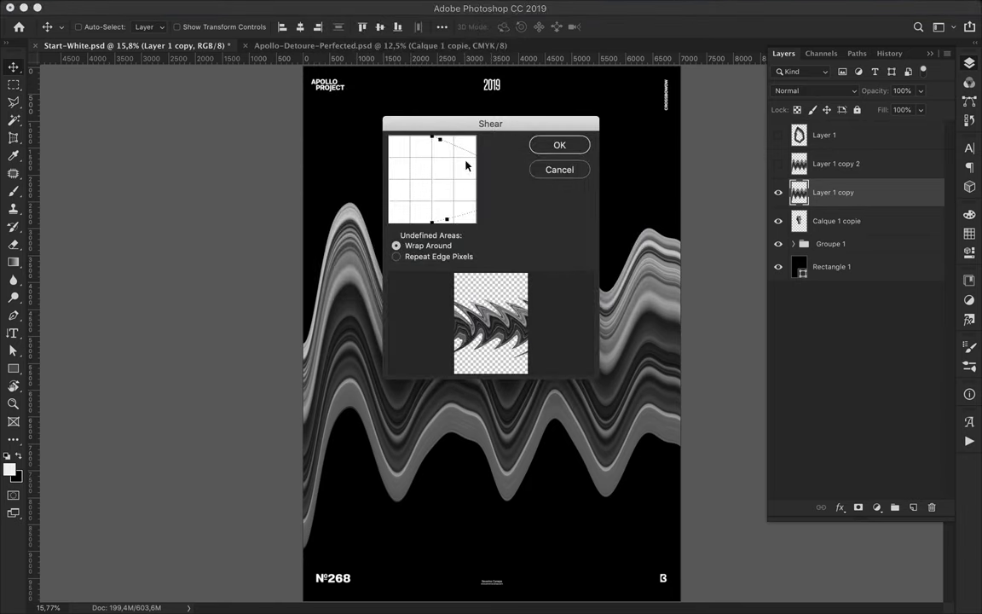
{"action": "mouse_move", "coordinate": [478, 209]}
{"action": "left_mouse_down"}
{"action": "mouse_move", "coordinate": [487, 182]}
{"action": "mouse_move", "coordinate": [476, 193]}
{"action": "left_mouse_up"}
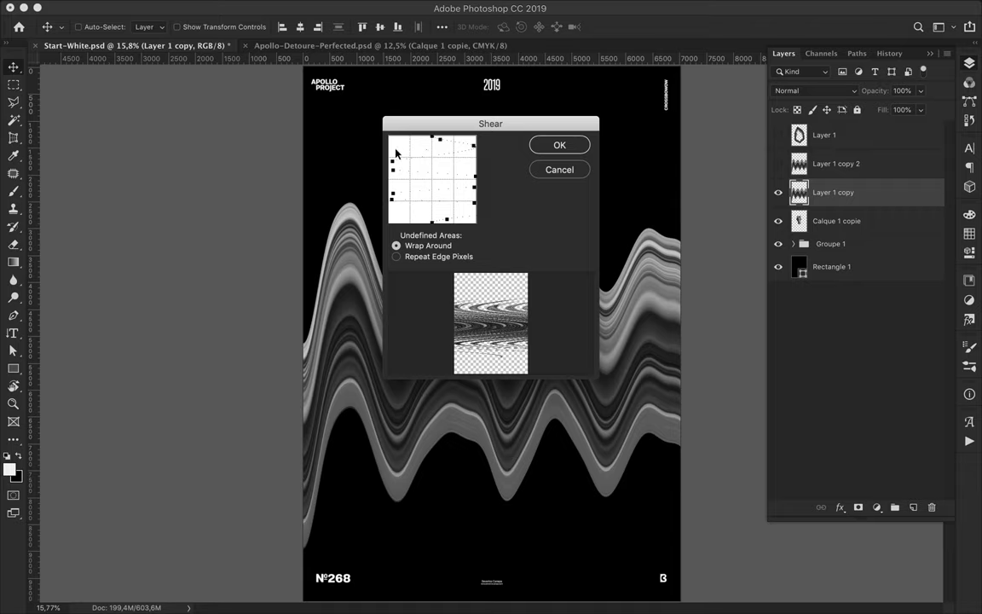
{"action": "left_click", "coordinate": [396, 257]}
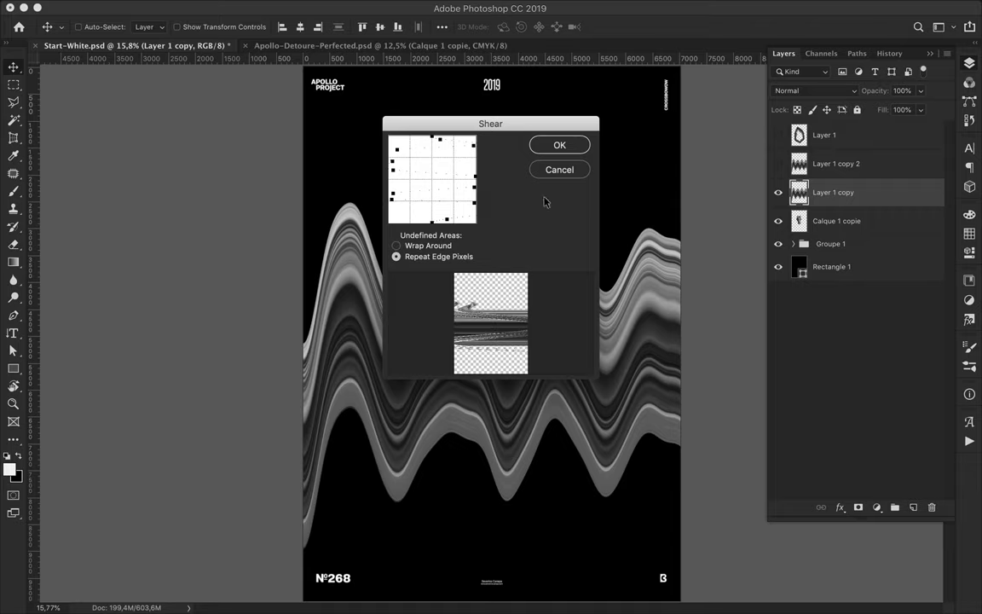
{"action": "left_click", "coordinate": [559, 145]}
Move the sheared streaks down and duplicate the hidden wave copy
{"action": "left_click_drag", "start_coordinate": [562, 152], "coordinate": [525, 445]}
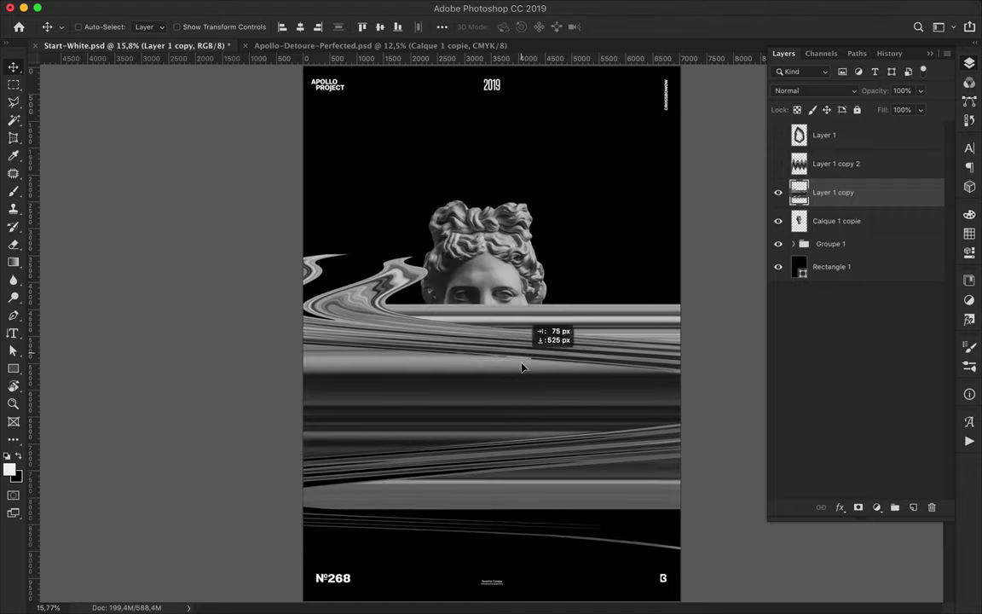
{"action": "left_click", "coordinate": [836, 164]}
{"action": "key", "text": "super+j"}
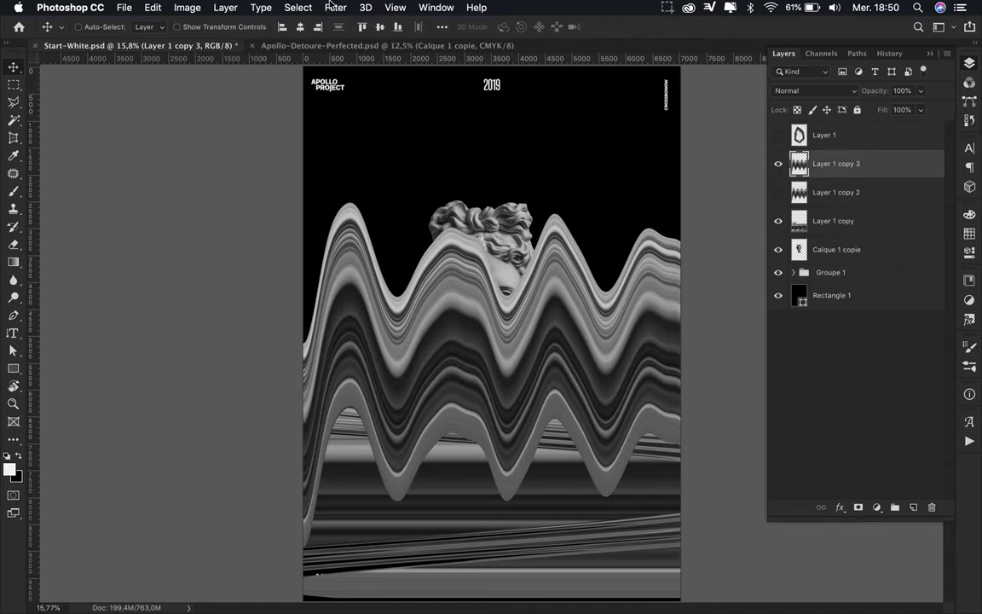
Move the new wave layer up and preview Accented Edges and Diffuse Glow in the Filter Gallery
{"action": "left_click", "coordinate": [335, 7]}
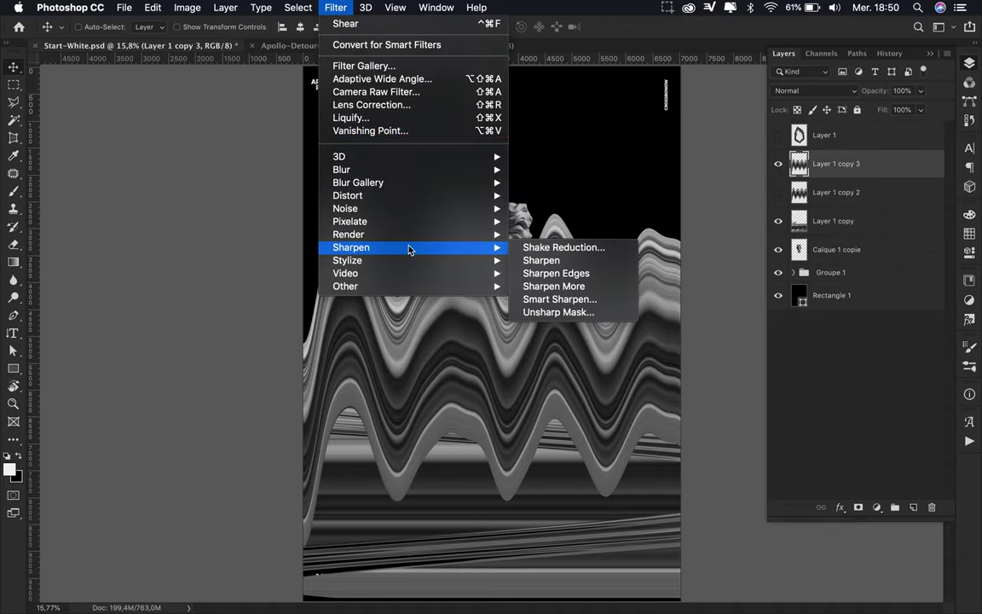
{"action": "left_click_drag", "start_coordinate": [562, 299], "coordinate": [554, 205]}
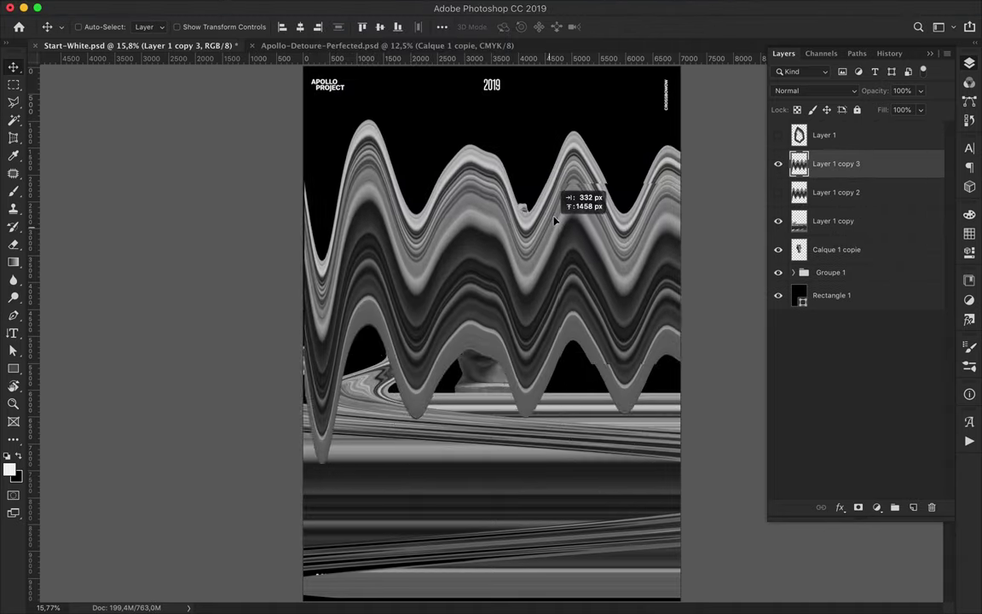
{"action": "left_click", "coordinate": [335, 7]}
{"action": "left_click", "coordinate": [358, 67]}
{"action": "left_click", "coordinate": [622, 44]}
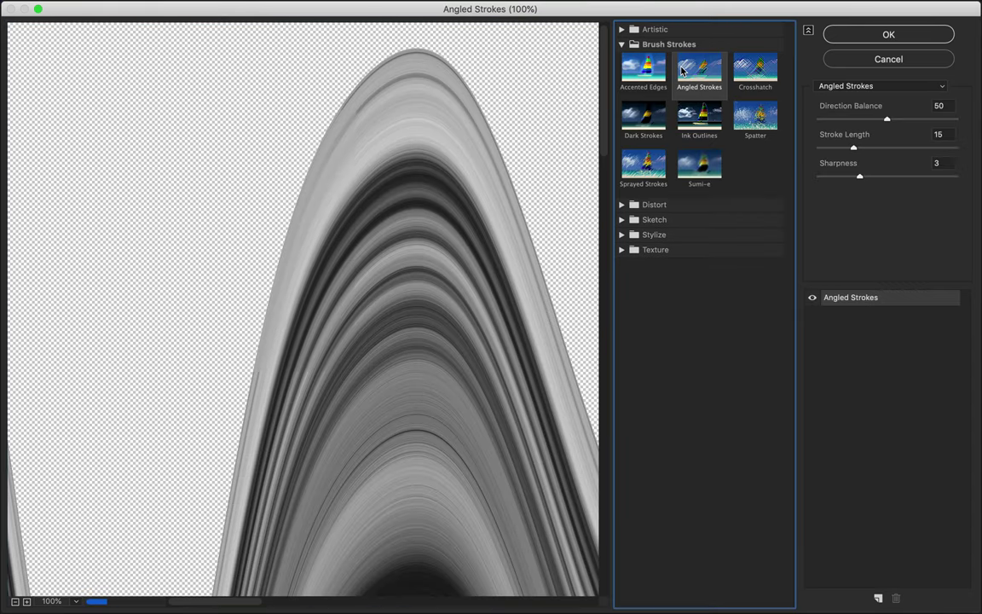
{"action": "left_click", "coordinate": [644, 68]}
{"action": "left_click", "coordinate": [622, 205]}
{"action": "left_click", "coordinate": [644, 229]}
Apply the Sketch > Chrome effect and move the chrome wave layer below the statue
{"action": "left_click", "coordinate": [756, 229]}
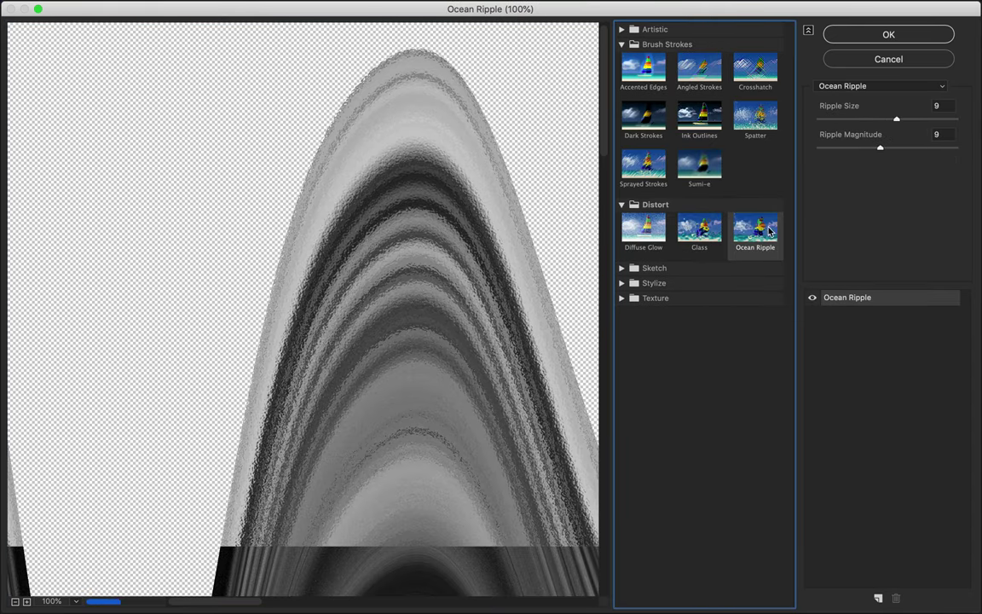
{"action": "left_click", "coordinate": [622, 268]}
{"action": "left_click", "coordinate": [644, 292]}
{"action": "left_click", "coordinate": [644, 340]}
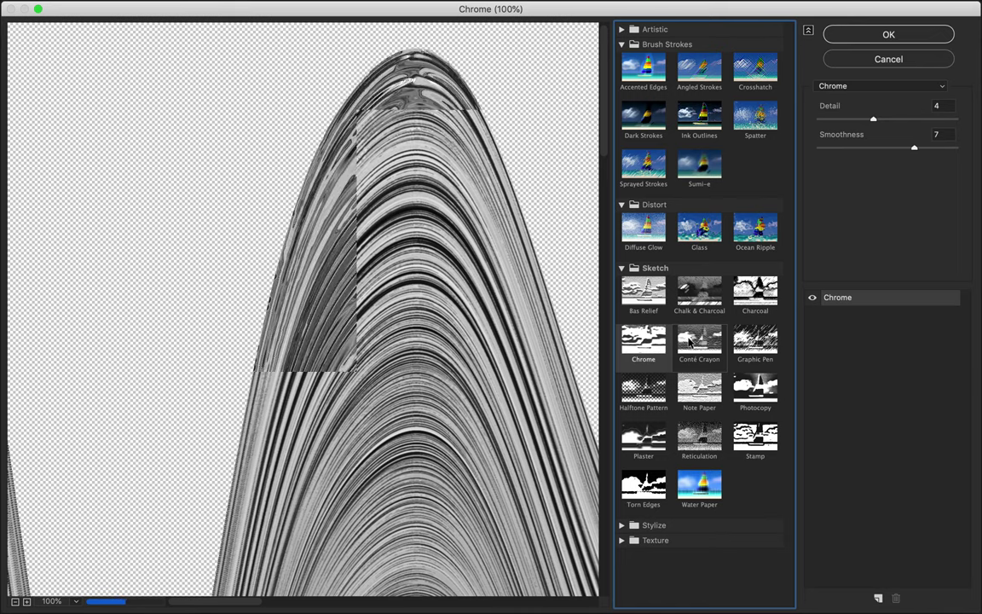
{"action": "left_click", "coordinate": [890, 35]}
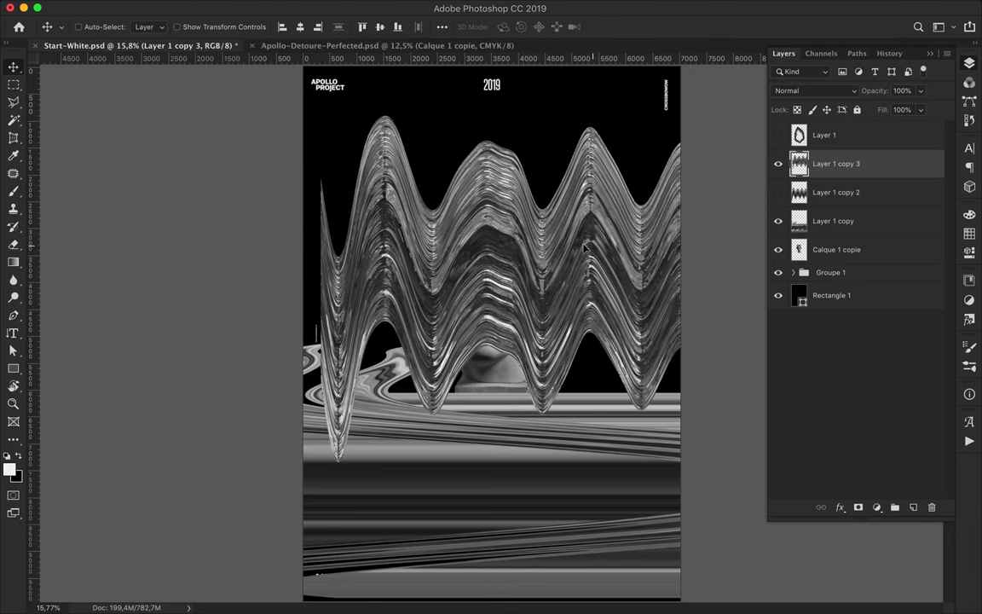
{"action": "left_click_drag", "start_coordinate": [577, 247], "coordinate": [580, 386]}
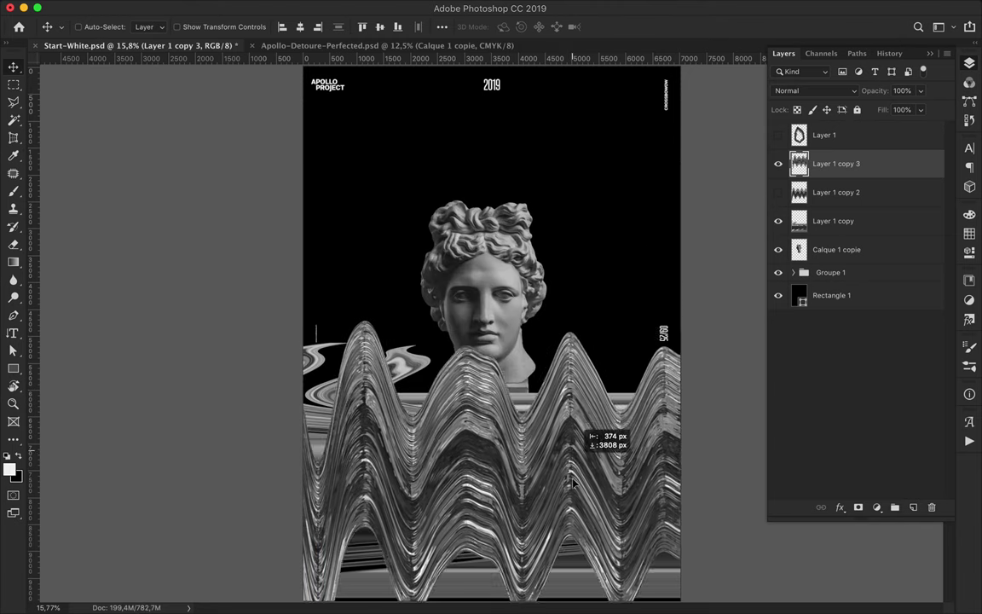
Reapply the last gallery filter to the streak layer and move it upward
{"action": "left_click", "coordinate": [778, 163]}
{"action": "left_click", "coordinate": [833, 221]}
{"action": "left_click", "coordinate": [346, 7]}
{"action": "left_click", "coordinate": [358, 21]}
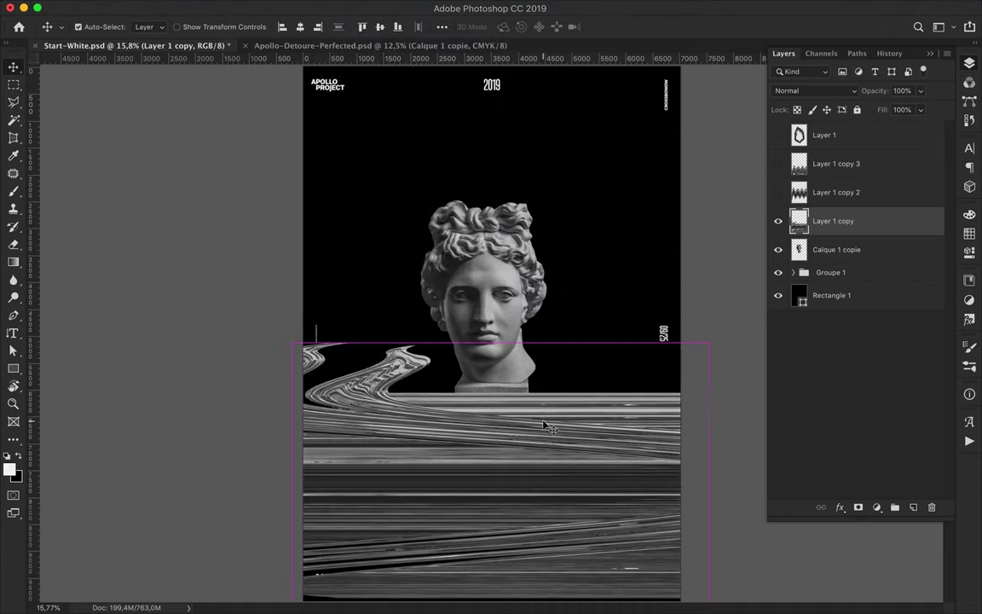
{"action": "left_click", "coordinate": [778, 163]}
{"action": "left_click_drag", "start_coordinate": [490, 290], "coordinate": [550, 220]}
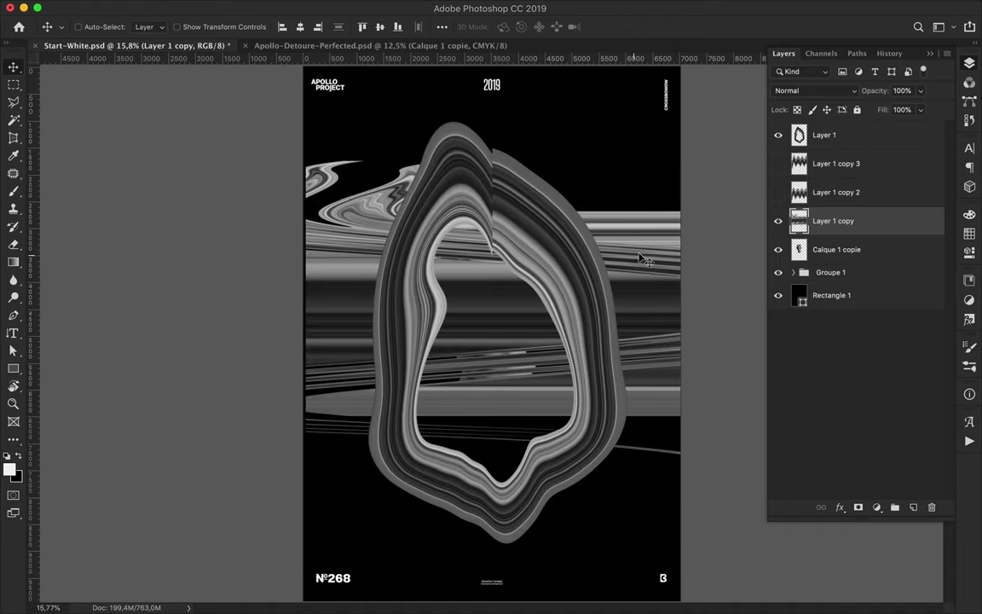
Delete the streak layer and both wave copies, leaving only the ring
{"action": "key", "text": "BackSpace"}
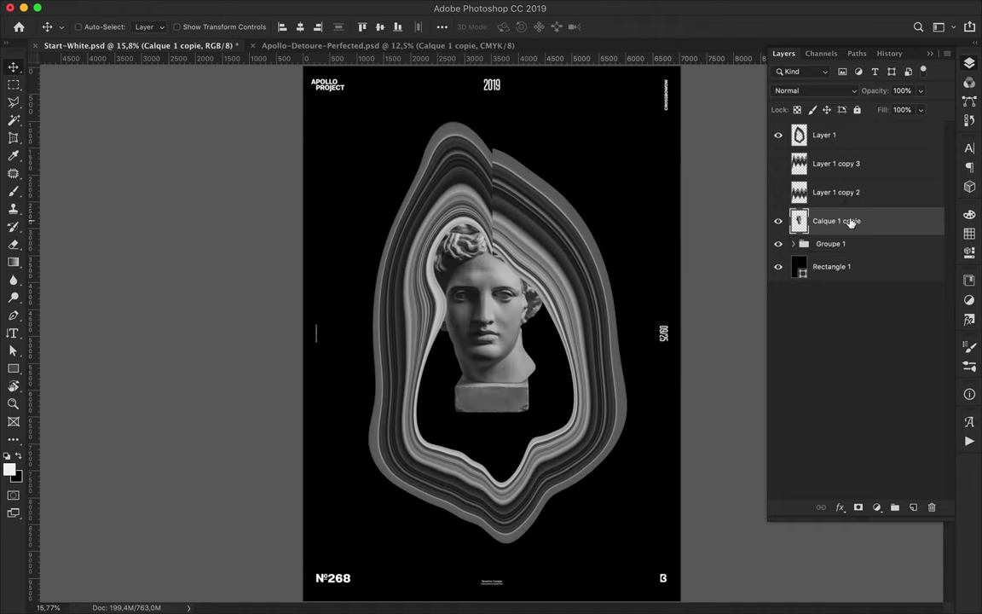
{"action": "left_click", "coordinate": [846, 163]}
{"action": "left_click", "coordinate": [847, 190], "text": "shift"}
{"action": "left_click", "coordinate": [778, 192]}
{"action": "left_click", "coordinate": [779, 192]}
{"action": "key", "text": "BackSpace"}
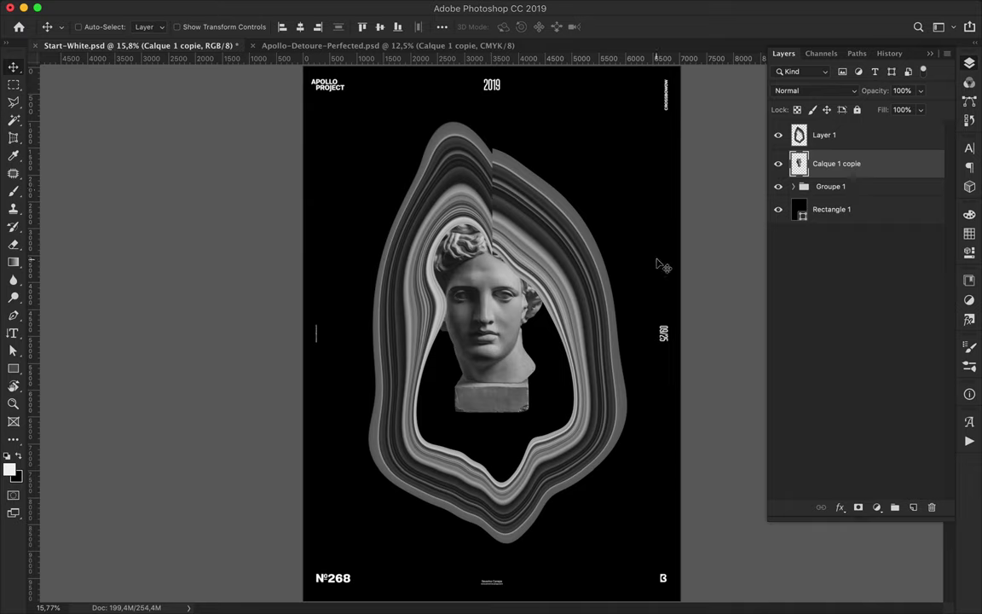
Add an empty layer above the ring and choose a Gradient tool preset
{"action": "left_click", "coordinate": [857, 133]}
{"action": "left_click", "coordinate": [914, 508]}
{"action": "key", "text": "g"}
{"action": "left_click", "coordinate": [100, 26]}
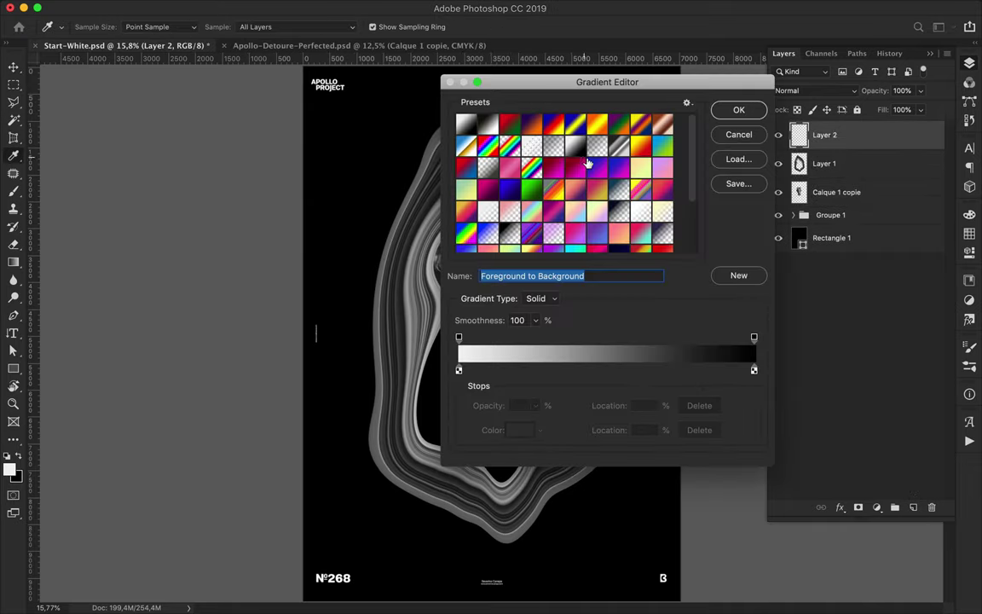
Fill Layer 2 with a pink-to-blue gradient clipped to the ring in Color Dodge, then duplicate it
{"action": "left_click_drag", "start_coordinate": [505, 535], "coordinate": [548, 548]}
{"action": "left_click", "coordinate": [835, 150], "text": "alt"}
{"action": "left_click", "coordinate": [816, 90]}
{"action": "left_click", "coordinate": [815, 195]}
{"action": "left_click", "coordinate": [859, 171]}
{"action": "left_click", "coordinate": [853, 135]}
{"action": "key", "text": "ctrl+j"}
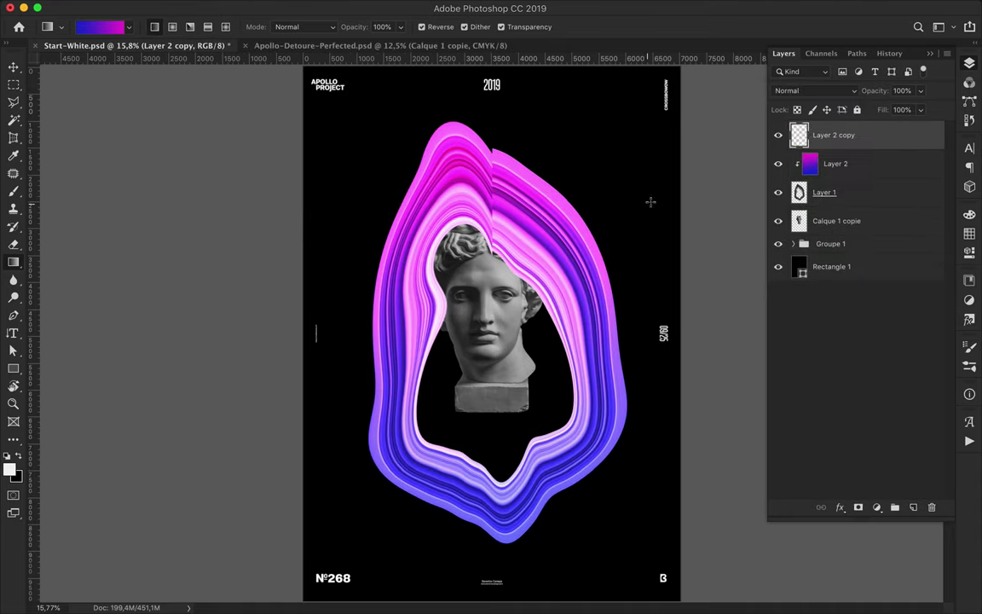
{"action": "left_click", "coordinate": [369, 7]}
{"action": "mouse_move", "coordinate": [341, 170]}
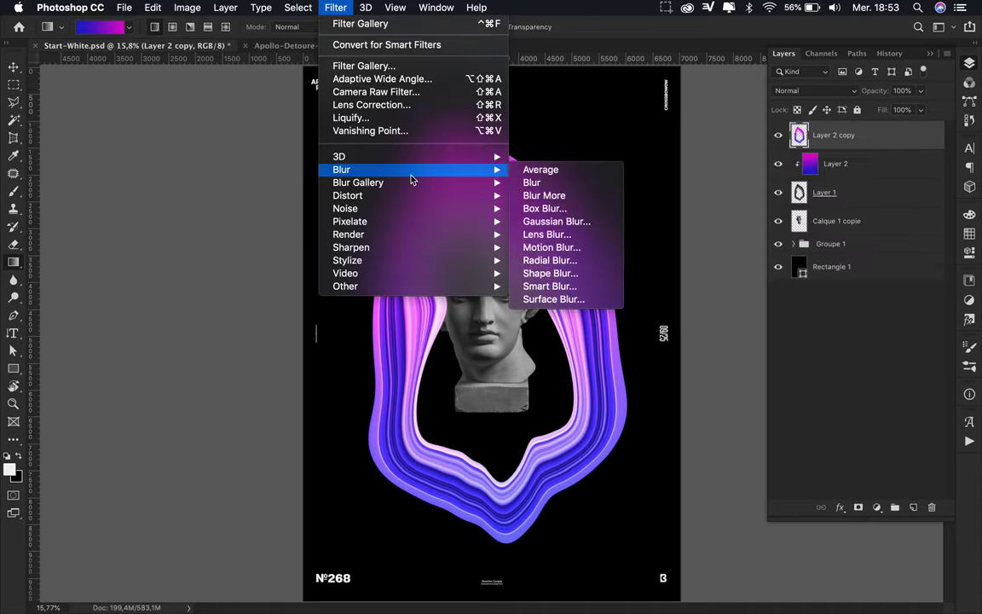
Place a copy of the ring under Layer 1 and Gaussian-blur it widely, about 115 px
{"action": "left_click", "coordinate": [548, 220]}
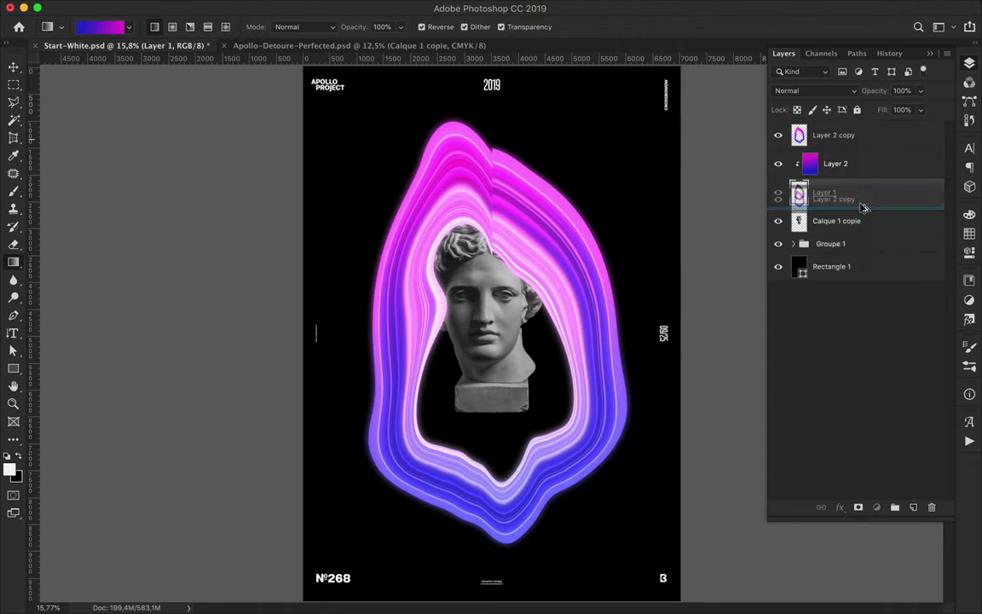
{"action": "left_click", "coordinate": [372, 7]}
{"action": "left_click", "coordinate": [549, 220]}
{"action": "left_click_drag", "start_coordinate": [684, 320], "coordinate": [722, 322]}
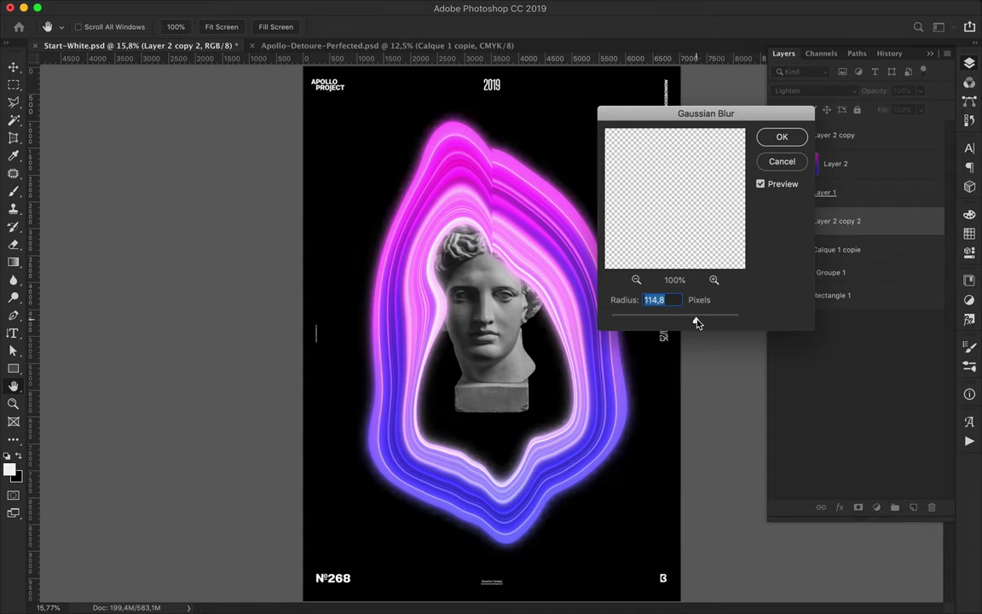
{"action": "left_click", "coordinate": [781, 137]}
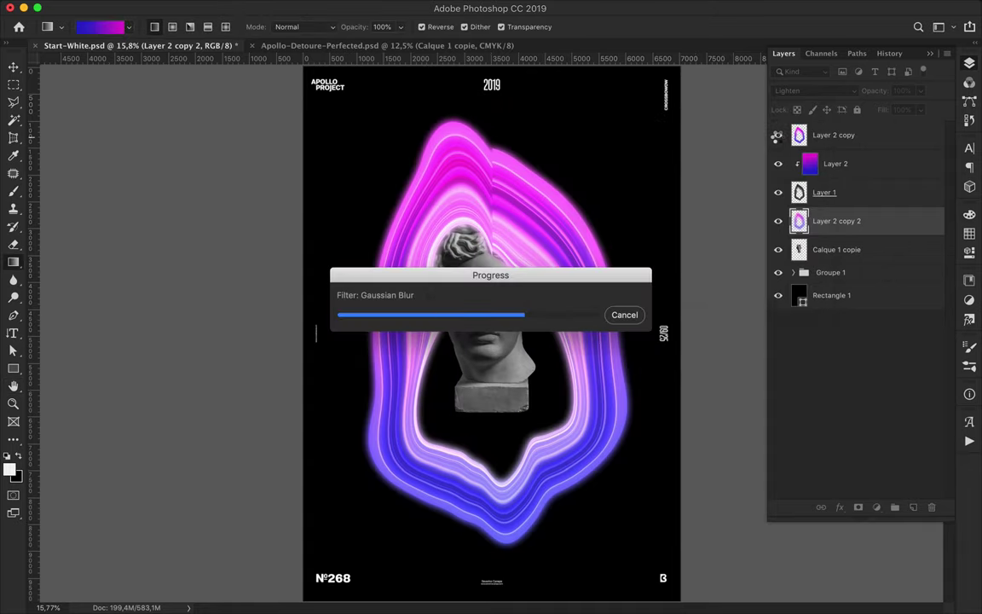
Duplicate the blurred glow layer and add a layer mask to the outer copy
{"action": "key", "text": "ctrl+j"}
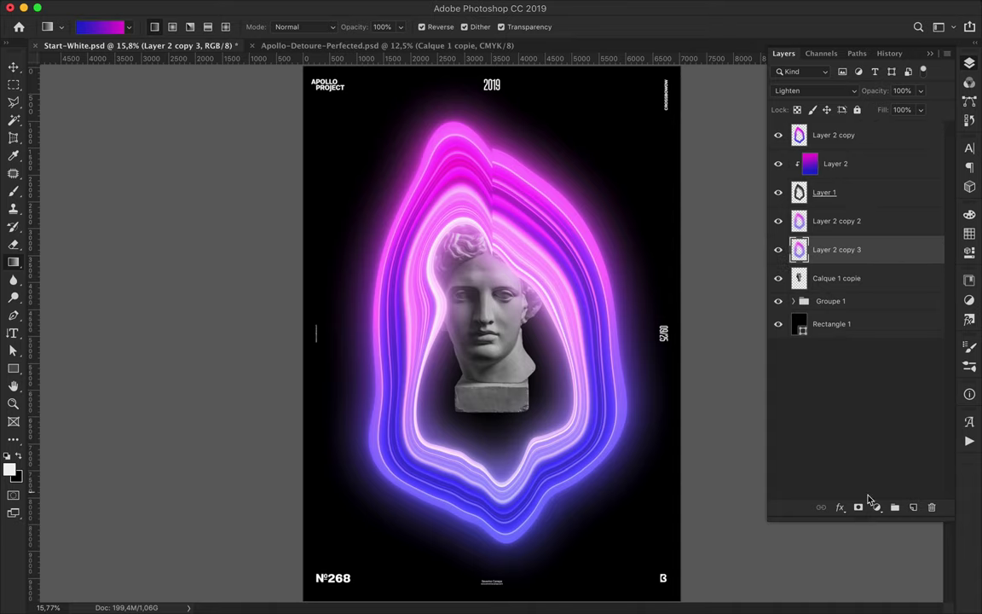
{"action": "left_click", "coordinate": [859, 507]}
{"action": "left_click", "coordinate": [100, 26]}
Set up a Noise gradient with red removed, randomized to a purple mix
{"action": "left_click", "coordinate": [464, 128]}
{"action": "left_click", "coordinate": [543, 299]}
{"action": "left_click", "coordinate": [539, 311]}
{"action": "left_click_drag", "start_coordinate": [642, 388], "coordinate": [600, 392]}
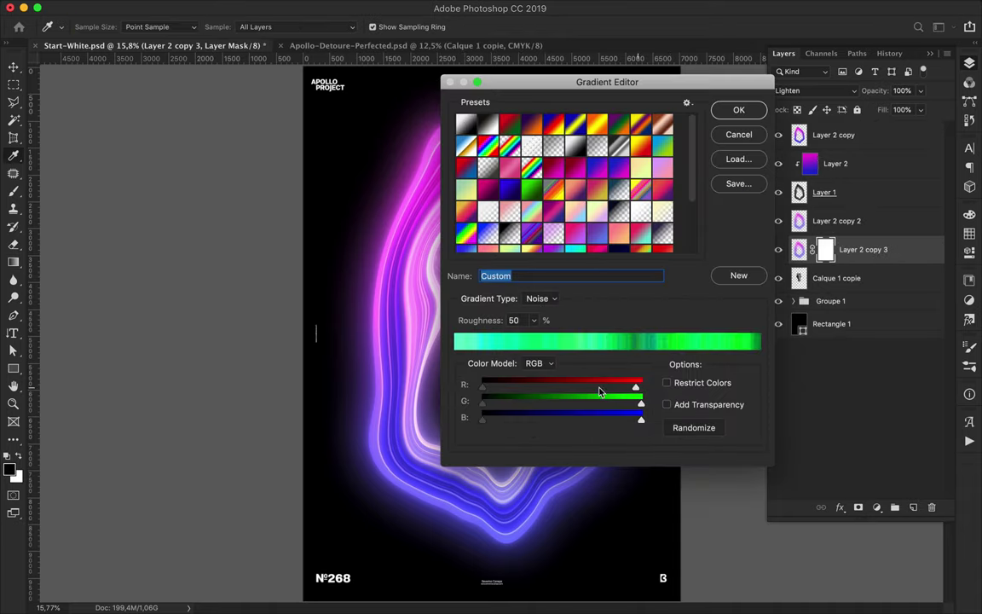
{"action": "left_click", "coordinate": [692, 428]}
{"action": "left_click", "coordinate": [693, 428]}
{"action": "key", "text": "Return"}
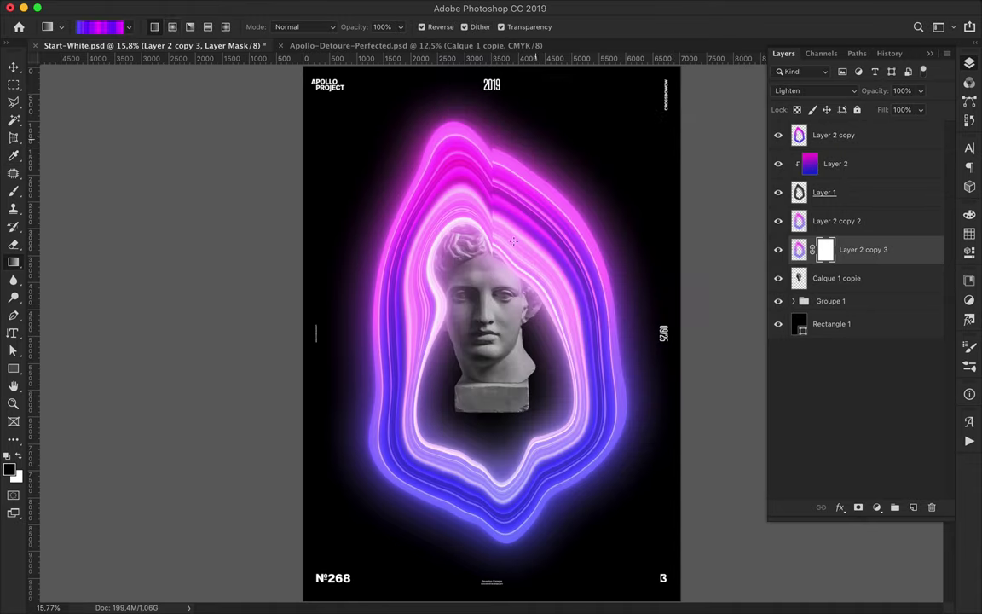
Create a new empty Layer 3 for the angular noise-gradient rays
{"action": "left_click_drag", "start_coordinate": [703, 330], "coordinate": [703, 329]}
{"action": "key", "text": "ctrl+z"}
{"action": "key", "text": "ctrl+shift+alt+n"}
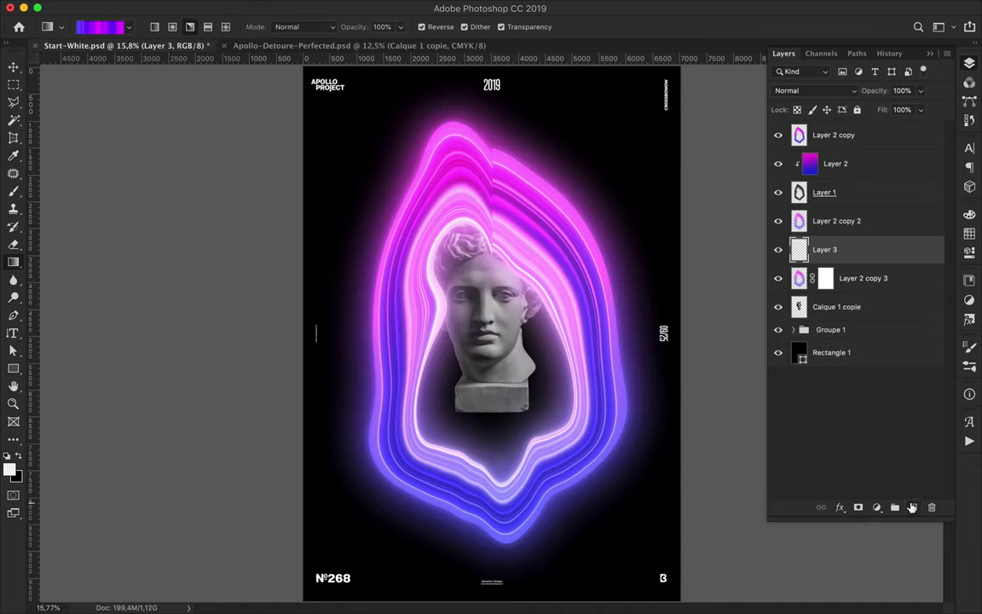
{"action": "left_click", "coordinate": [825, 278]}
{"action": "key", "text": "alt+bracketright"}
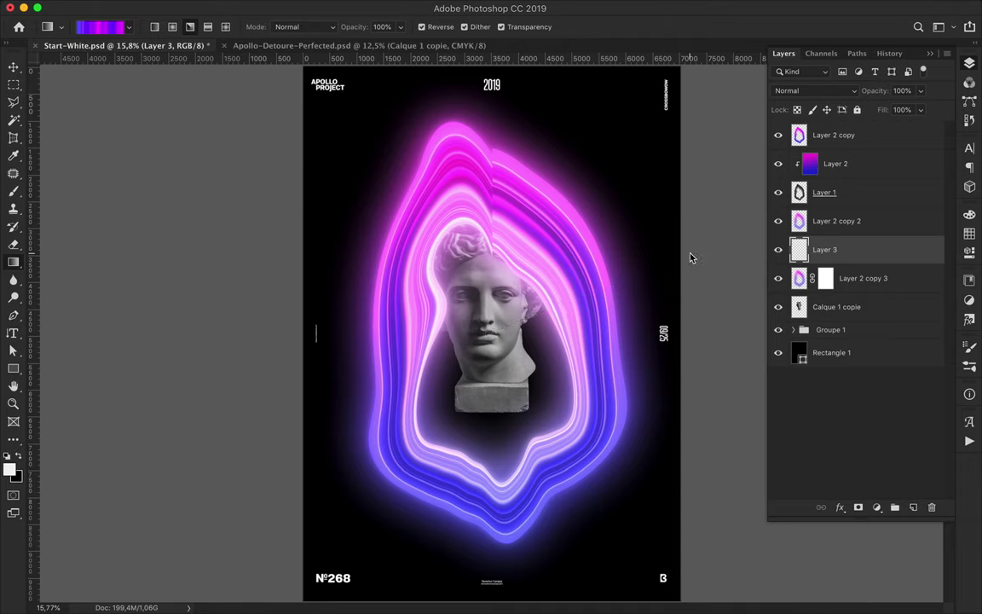
{"action": "left_click", "coordinate": [877, 507]}
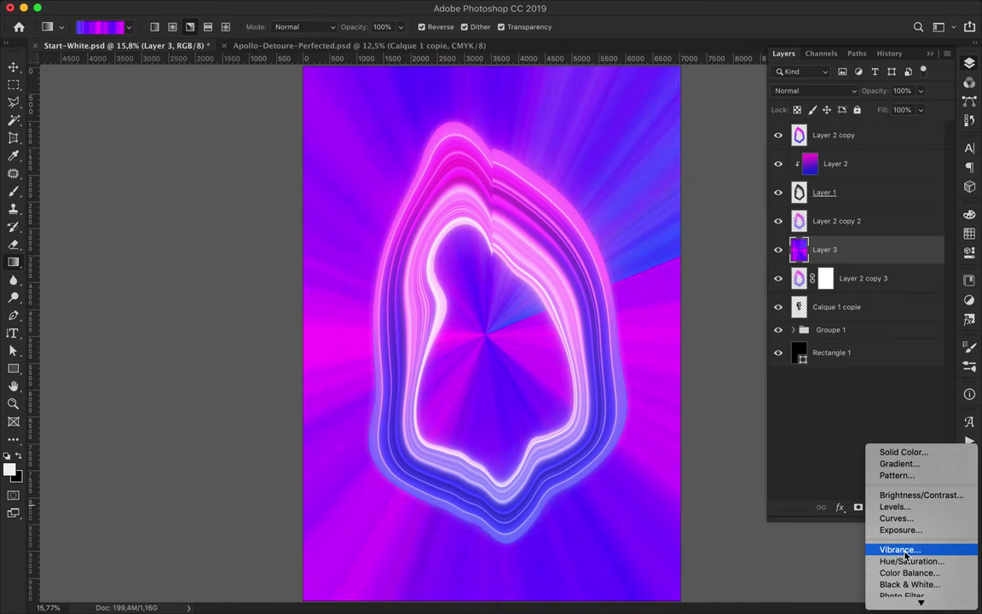
Add a Black & White adjustment and tune its colour sliders for high-contrast grayscale rays
{"action": "left_click", "coordinate": [908, 550]}
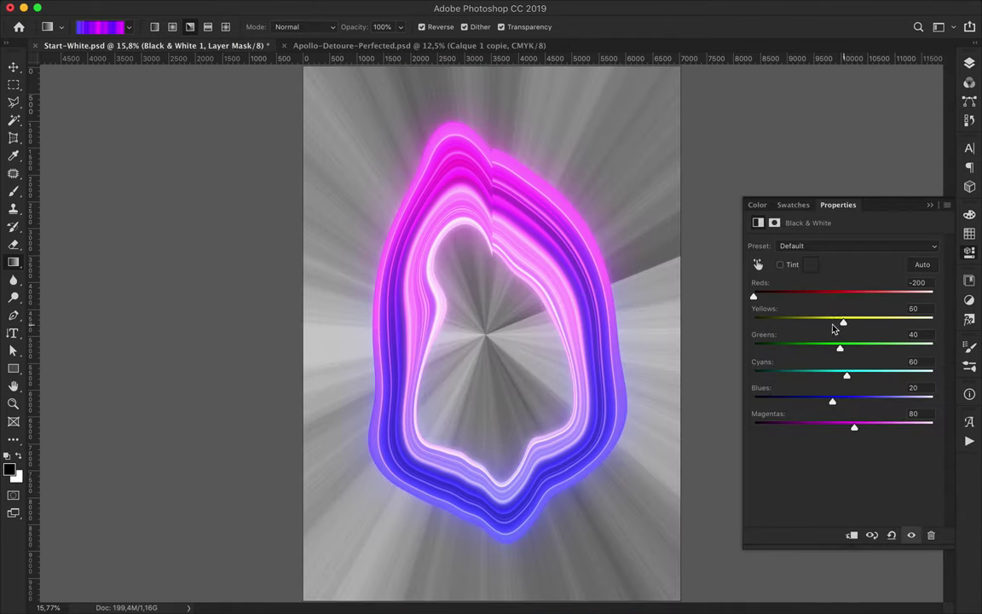
{"action": "left_click_drag", "start_coordinate": [847, 375], "coordinate": [753, 376]}
{"action": "left_click_drag", "start_coordinate": [833, 401], "coordinate": [753, 401]}
{"action": "mouse_move", "coordinate": [855, 427]}
{"action": "left_mouse_down"}
{"action": "mouse_move", "coordinate": [930, 427]}
{"action": "mouse_move", "coordinate": [873, 427]}
{"action": "left_mouse_up"}
{"action": "left_click_drag", "start_coordinate": [770, 401], "coordinate": [815, 401]}
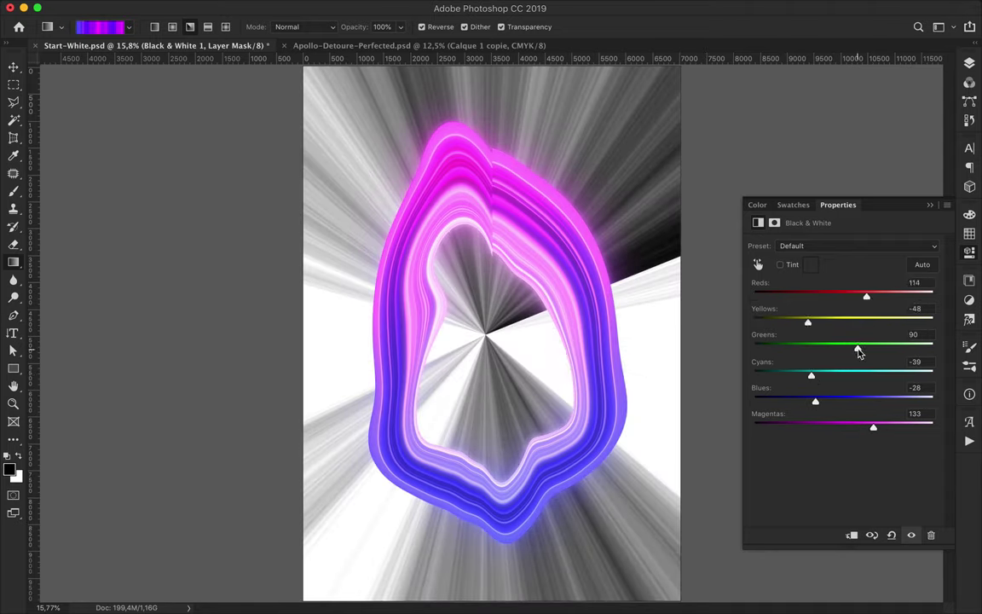
{"action": "left_click_drag", "start_coordinate": [813, 375], "coordinate": [933, 375]}
{"action": "mouse_move", "coordinate": [815, 400]}
{"action": "left_mouse_down"}
{"action": "mouse_move", "coordinate": [784, 401]}
{"action": "mouse_move", "coordinate": [803, 401]}
{"action": "left_mouse_up"}
{"action": "mouse_move", "coordinate": [873, 426]}
{"action": "left_mouse_down"}
{"action": "mouse_move", "coordinate": [821, 427]}
{"action": "mouse_move", "coordinate": [852, 427]}
{"action": "left_mouse_up"}
Merge Layer 3 into the Black & White 1 layer and select the whole canvas
{"action": "key", "text": "F7"}
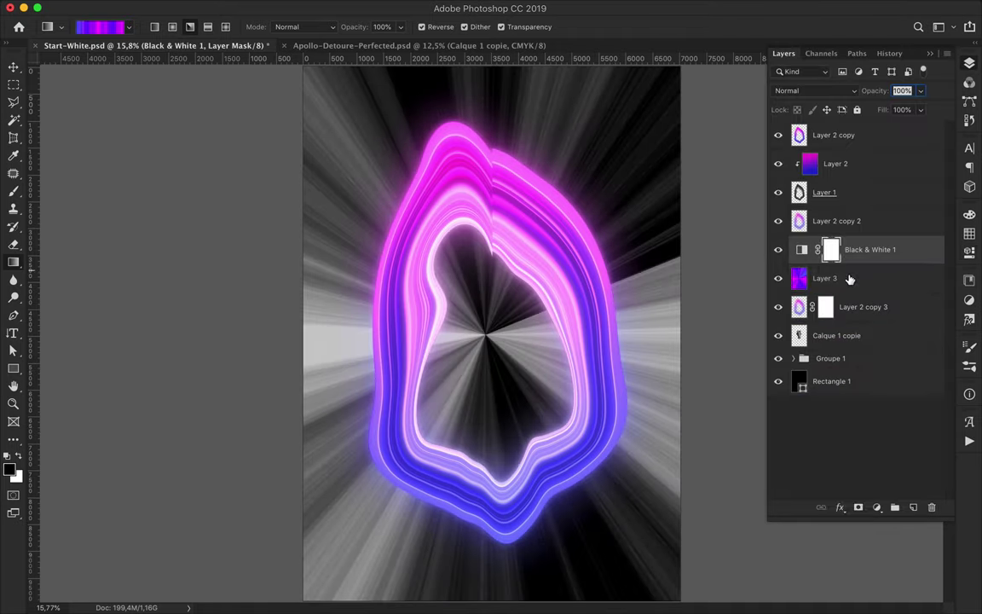
{"action": "key", "text": "ctrl+e"}
{"action": "key", "text": "m"}
{"action": "scroll", "coordinate": [492, 333], "scroll_direction": "down", "scroll_amount": 2}
{"action": "left_click_drag", "start_coordinate": [341, 116], "coordinate": [646, 551]}
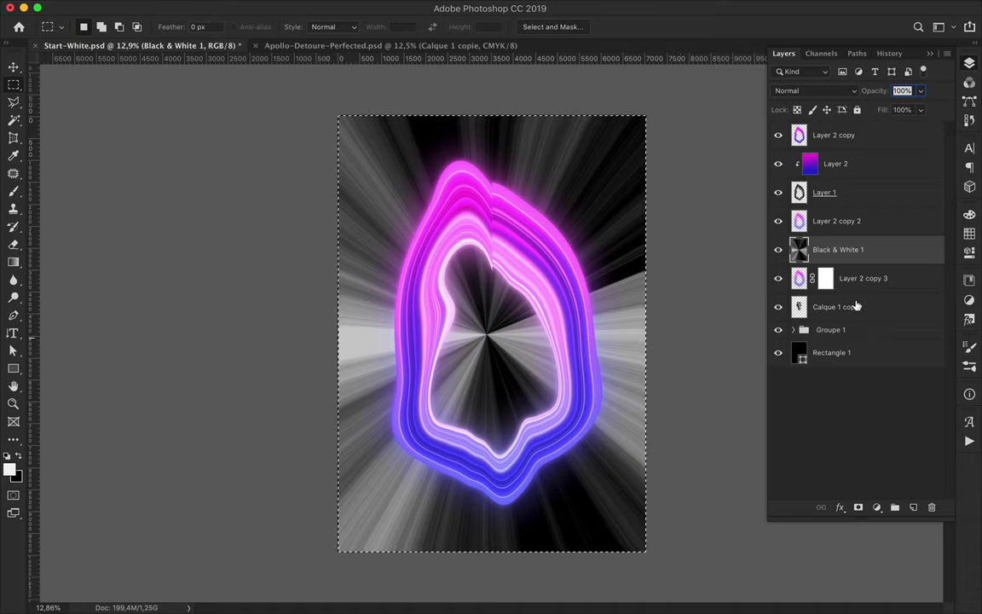
Paste the ray image into Layer 2 copy 3's mask and delete the Black & White 1 layer
{"action": "left_click", "coordinate": [826, 278]}
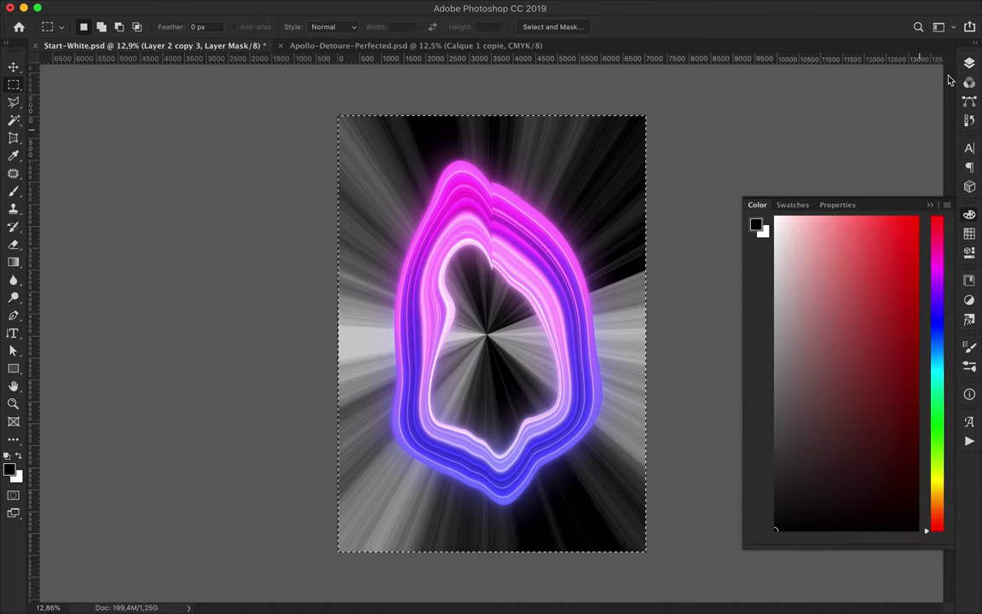
{"action": "left_click", "coordinate": [828, 284], "text": "alt"}
{"action": "key", "text": "ctrl+v"}
{"action": "left_click", "coordinate": [824, 278], "text": "alt"}
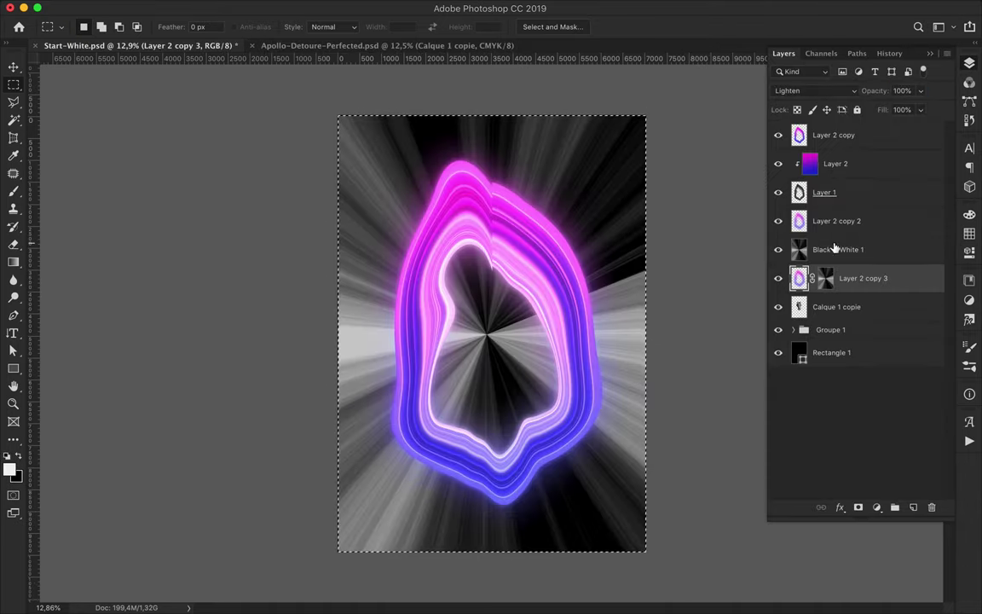
{"action": "left_click", "coordinate": [834, 247]}
{"action": "key", "text": "Delete"}
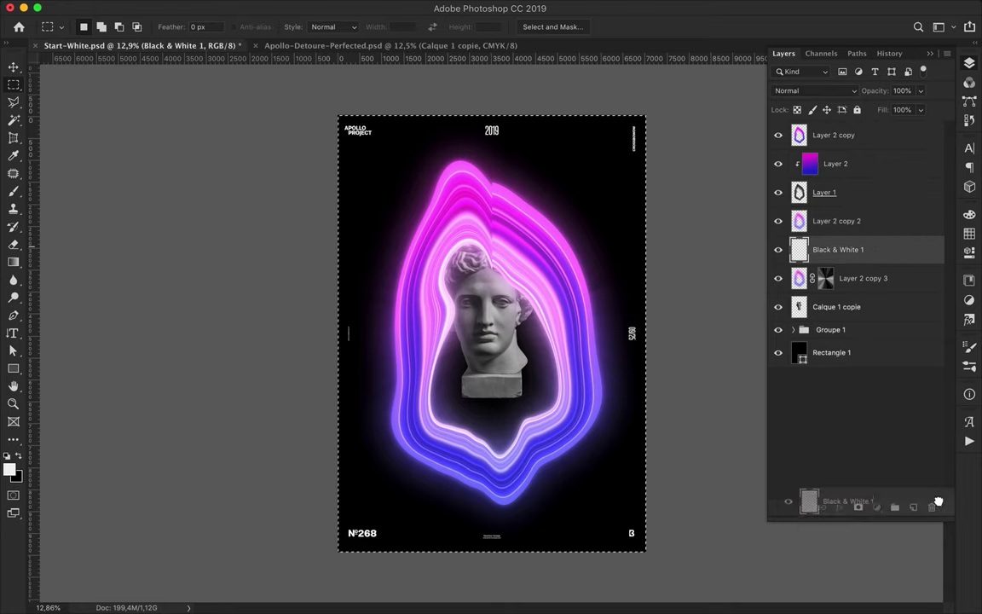
{"action": "key", "text": "Delete"}
Duplicate the ray-masked glow and move Layer 2 copy 2 below Layer 2 copy 3
{"action": "key", "text": "ctrl+plus"}
{"action": "key", "text": "ctrl+plus"}
{"action": "key", "text": "ctrl+j"}
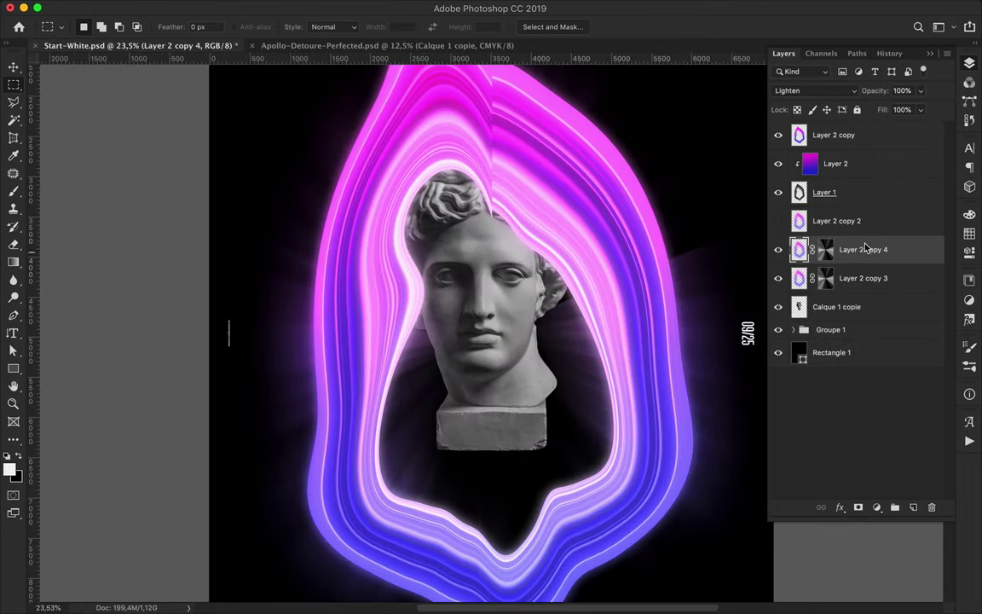
{"action": "key", "text": "ctrl+minus"}
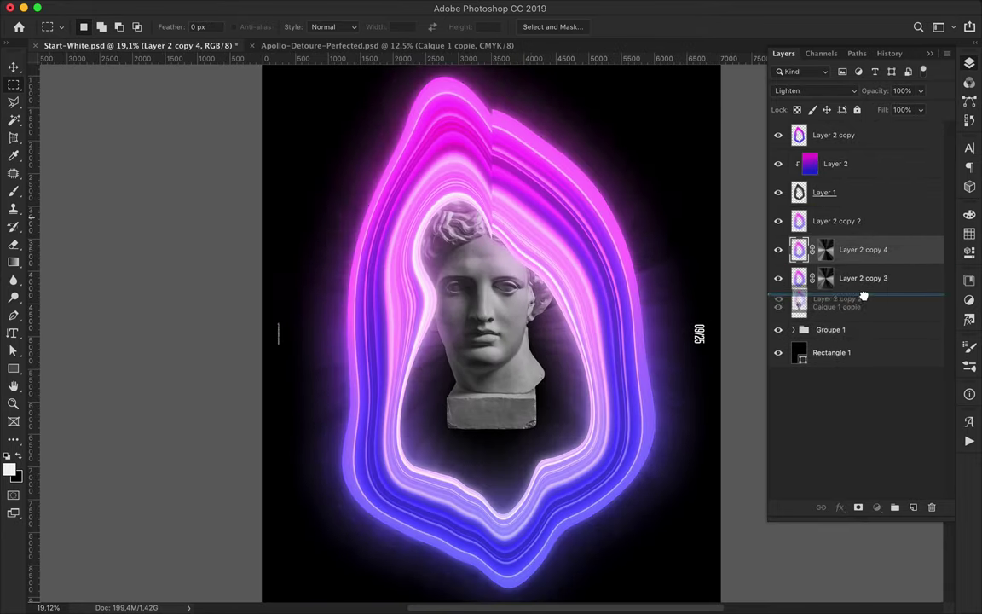
{"action": "left_click_drag", "start_coordinate": [864, 222], "coordinate": [864, 292]}
{"action": "key", "text": "ctrl+minus"}
{"action": "key", "text": "ctrl+minus"}
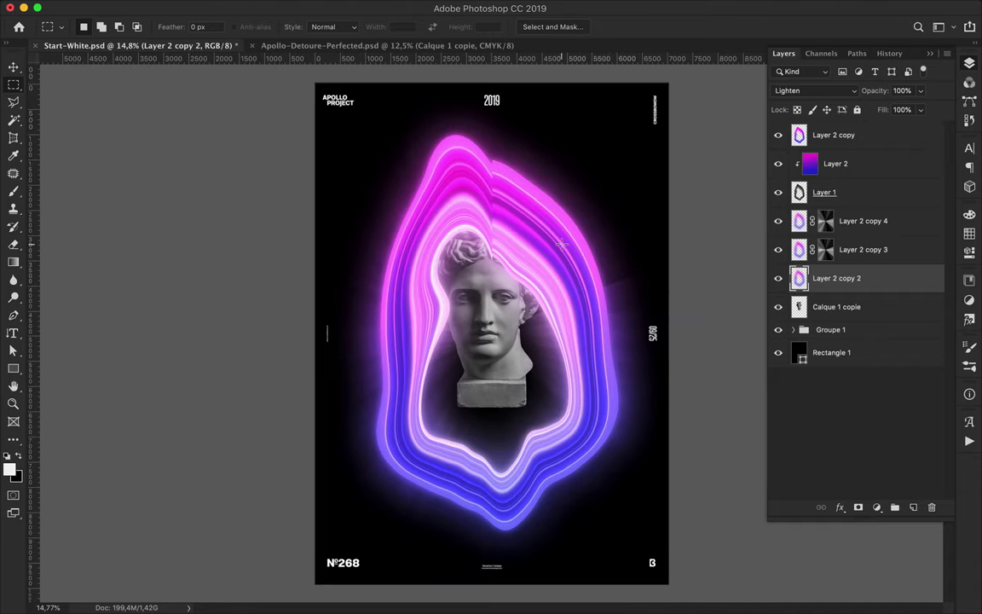
Hide the Calque 1 copie statue and target Layer 2 copy 3 for rectangle drawing
{"action": "left_click", "coordinate": [778, 307]}
{"action": "scroll", "coordinate": [506, 254], "scroll_direction": "up", "scroll_amount": 2}
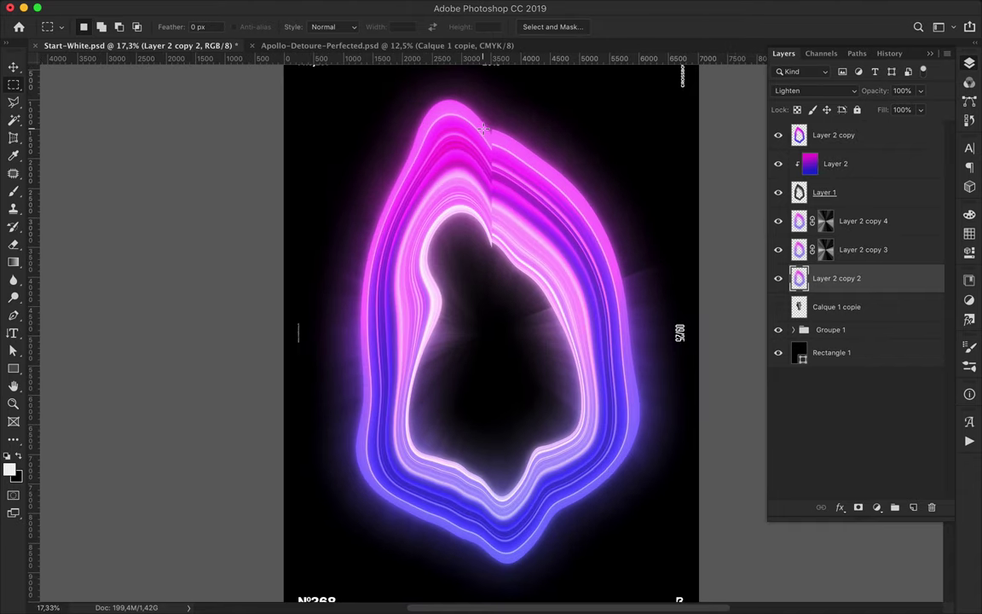
{"action": "key", "text": "u"}
{"action": "left_click", "coordinate": [825, 192]}
{"action": "left_click", "coordinate": [863, 250]}
Draw a thin white vertical bar through the ring's centre and move its layer to the top
{"action": "left_click", "coordinate": [151, 26]}
{"action": "left_click_drag", "start_coordinate": [485, 214], "coordinate": [492, 438]}
{"action": "left_click_drag", "start_coordinate": [853, 249], "coordinate": [867, 138]}
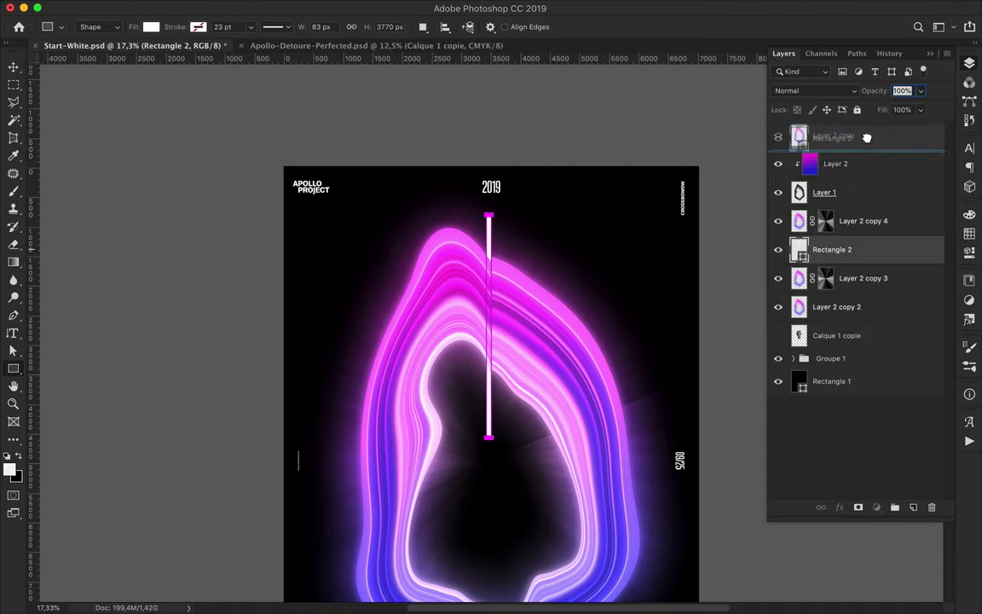
{"action": "left_click", "coordinate": [873, 171]}
{"action": "scroll", "coordinate": [487, 346], "scroll_direction": "down", "scroll_amount": 5}
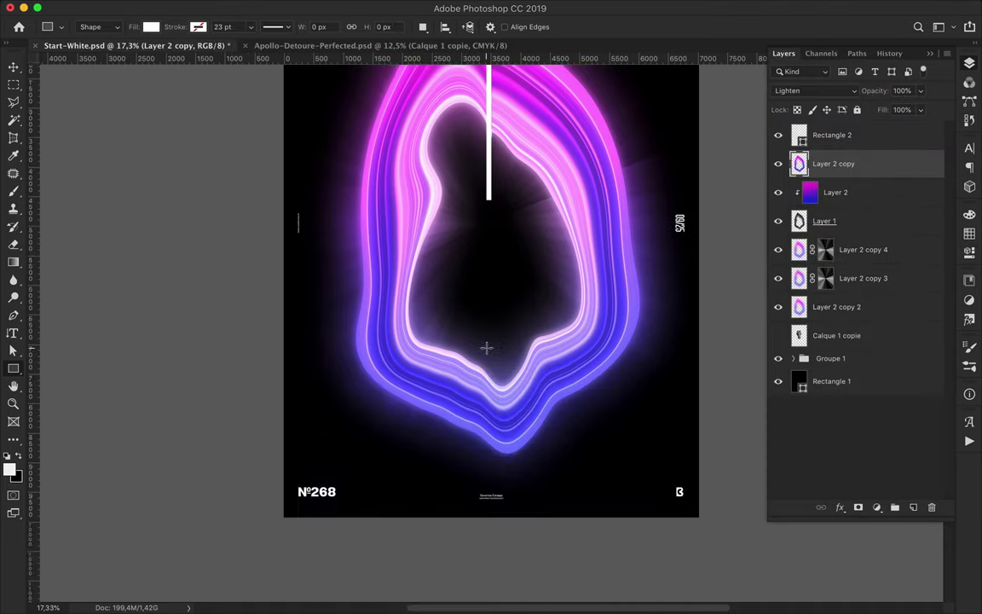
{"action": "scroll", "coordinate": [487, 347], "scroll_direction": "up", "scroll_amount": 3}
{"action": "key", "text": "a"}
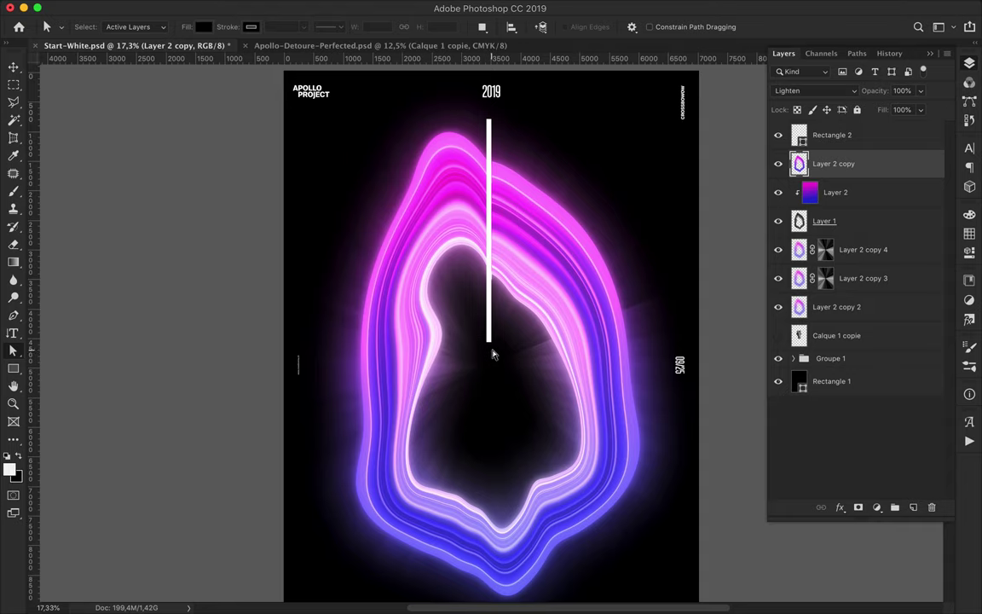
Inspect the vertical line up close and check its placement in the layer stack
{"action": "scroll", "coordinate": [493, 353], "scroll_direction": "down", "scroll_amount": 2}
{"action": "scroll", "coordinate": [493, 350], "scroll_direction": "down", "scroll_amount": 1}
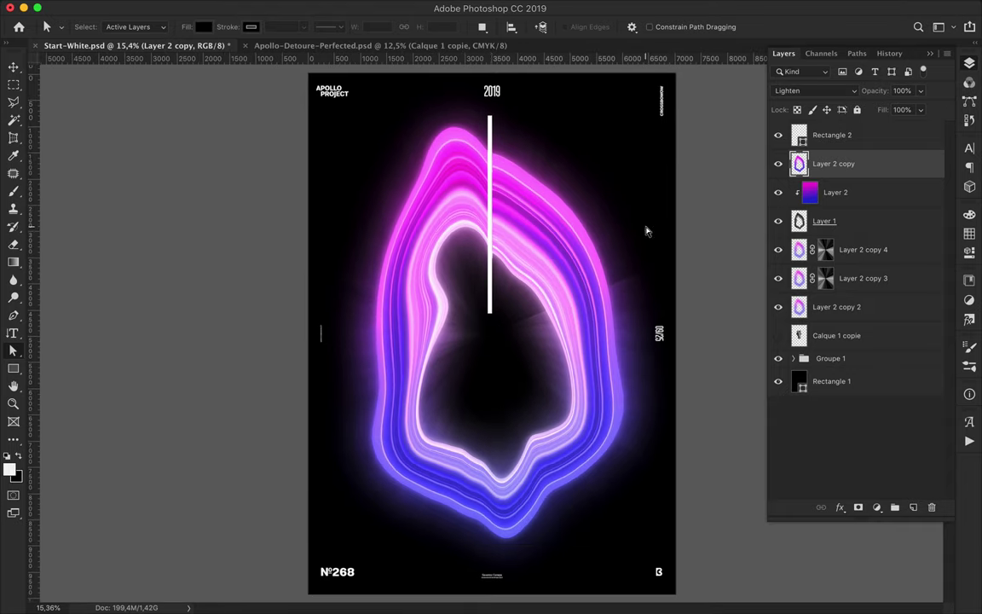
{"action": "key", "text": "alt+bracketright"}
{"action": "scroll", "coordinate": [487, 161], "scroll_direction": "up", "scroll_amount": 2}
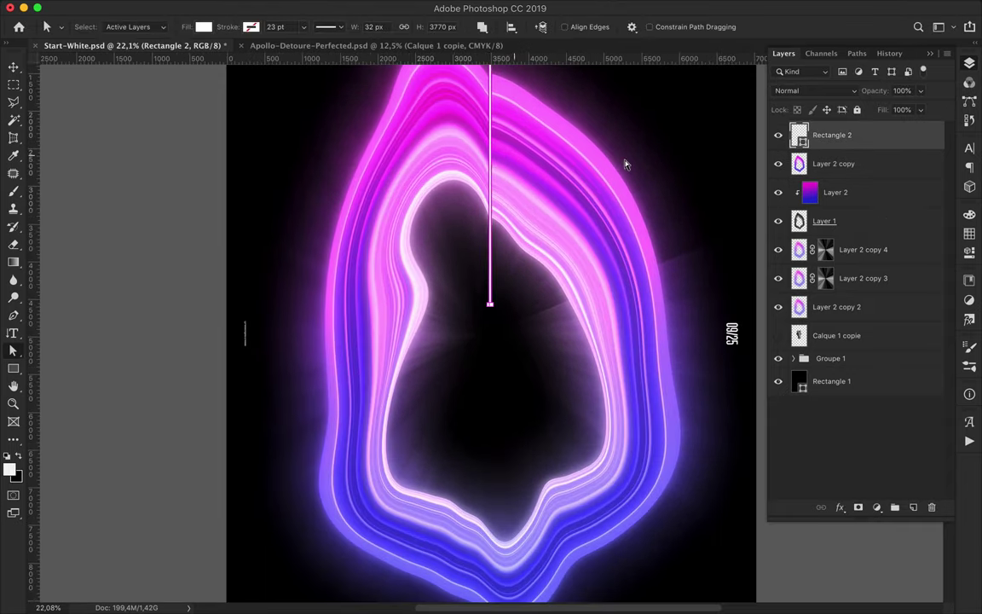
{"action": "scroll", "coordinate": [625, 164], "scroll_direction": "down", "scroll_amount": 1}
{"action": "scroll", "coordinate": [625, 162], "scroll_direction": "down", "scroll_amount": 1}
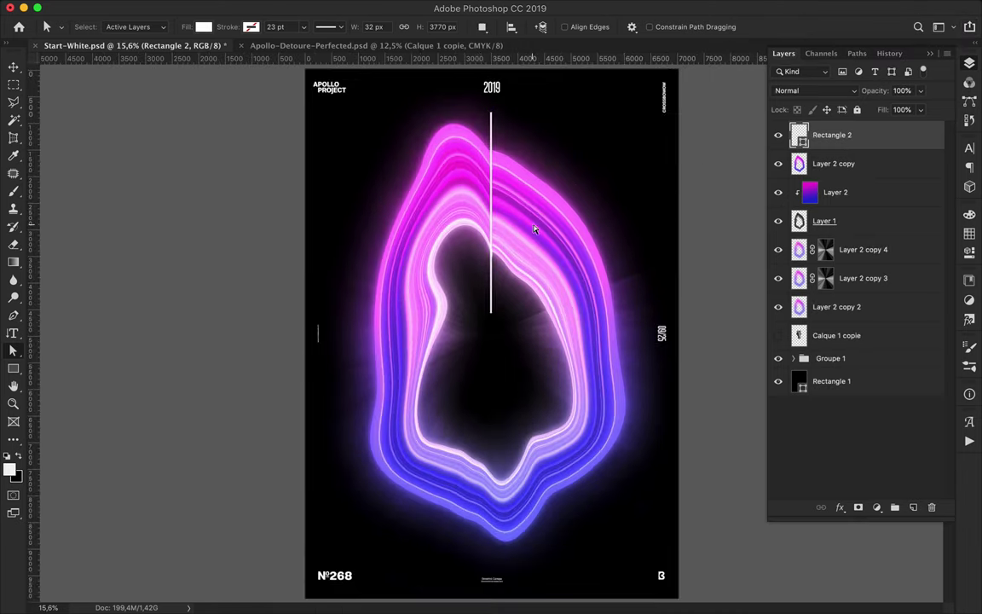
{"action": "scroll", "coordinate": [511, 231], "scroll_direction": "up", "scroll_amount": 1}
{"action": "key", "text": "v"}
{"action": "scroll", "coordinate": [498, 246], "scroll_direction": "down", "scroll_amount": 1}
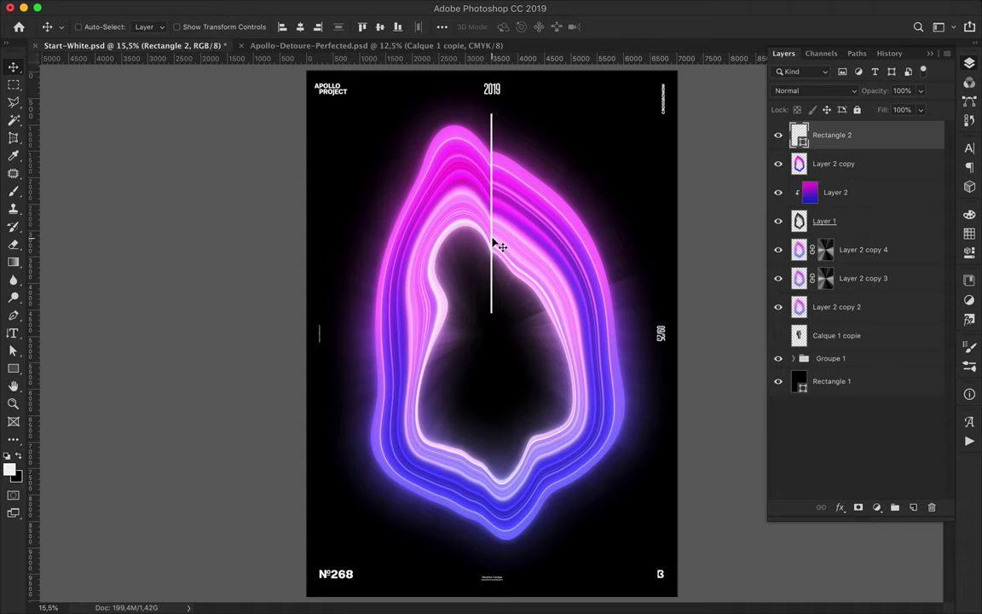
Duplicate the black background rectangle and try Filter > Noise > Add Noise on the copy
{"action": "left_click_drag", "start_coordinate": [835, 381], "coordinate": [914, 507]}
{"action": "left_click", "coordinate": [335, 8]}
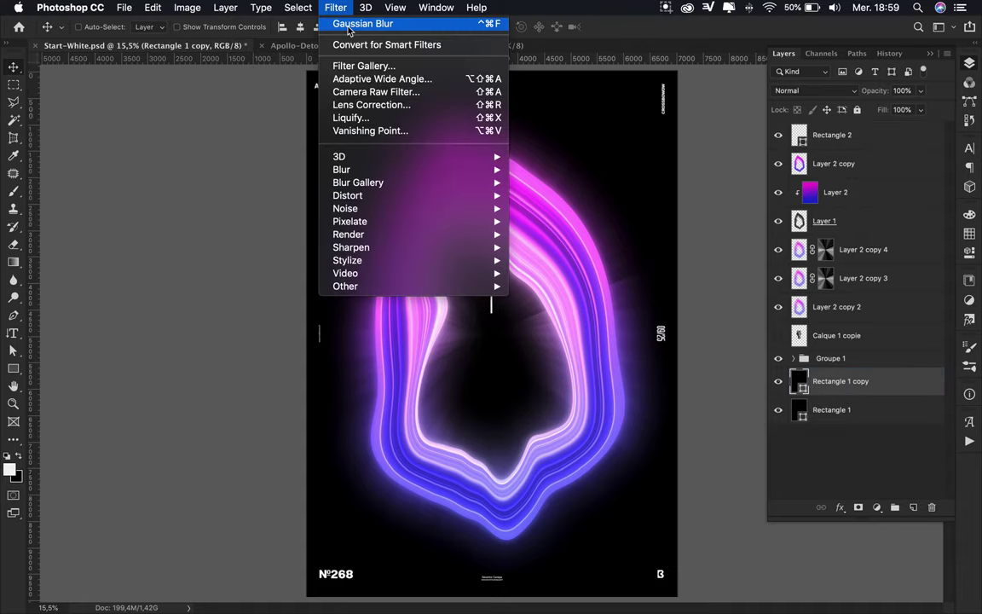
{"action": "left_click", "coordinate": [546, 208]}
{"action": "left_click", "coordinate": [571, 213]}
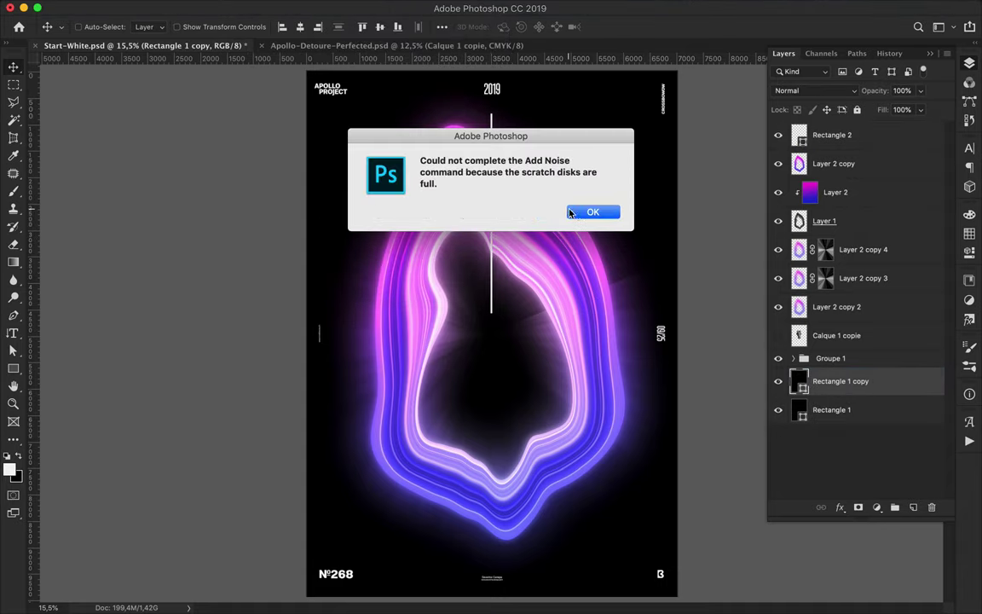
{"action": "left_click", "coordinate": [575, 213]}
{"action": "left_click", "coordinate": [666, 7]}
{"action": "left_click", "coordinate": [682, 38]}
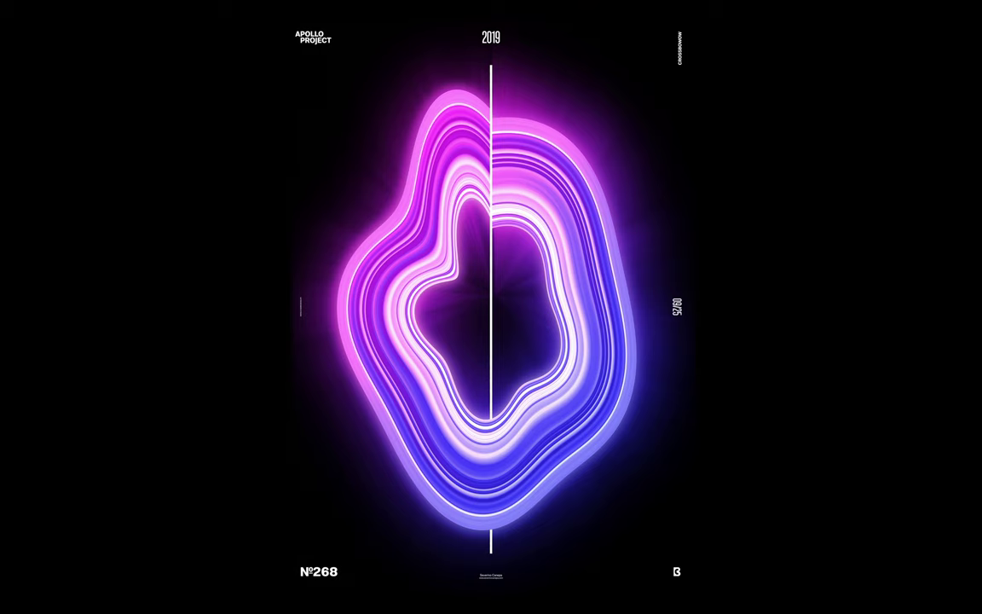